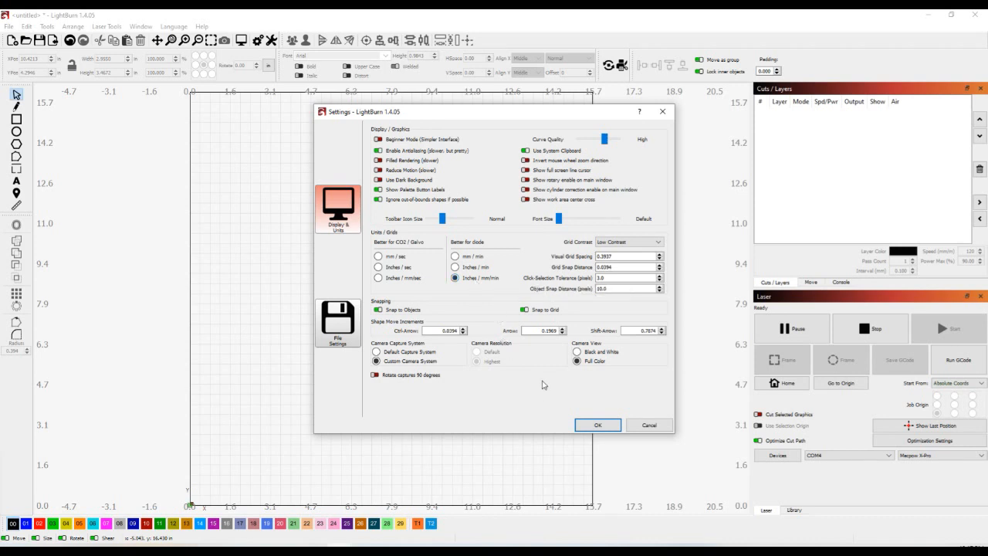
Close Settings, cycle through the Move, Cuts / Layers, Library and Laser panels, and open the Window menu
left_click(599, 426)
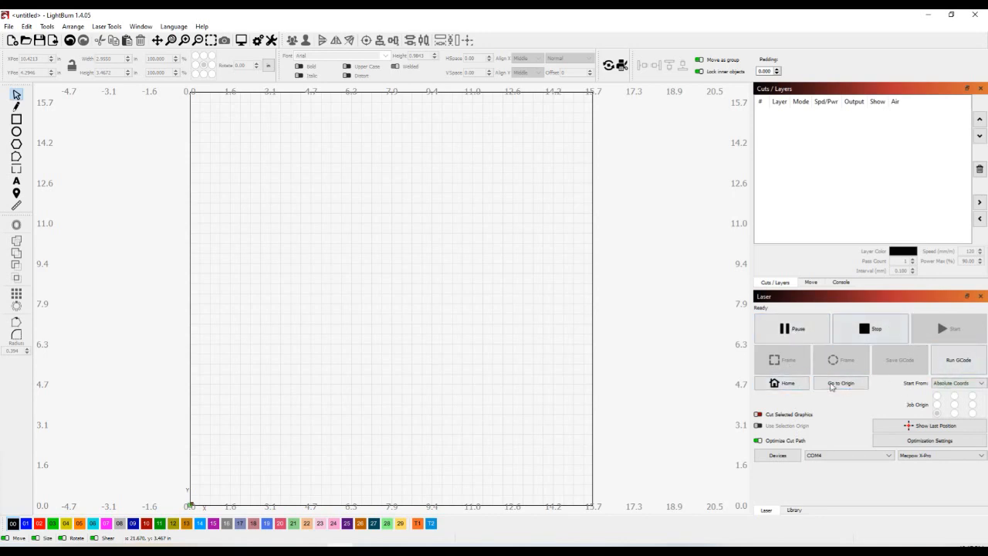
left_click(809, 283)
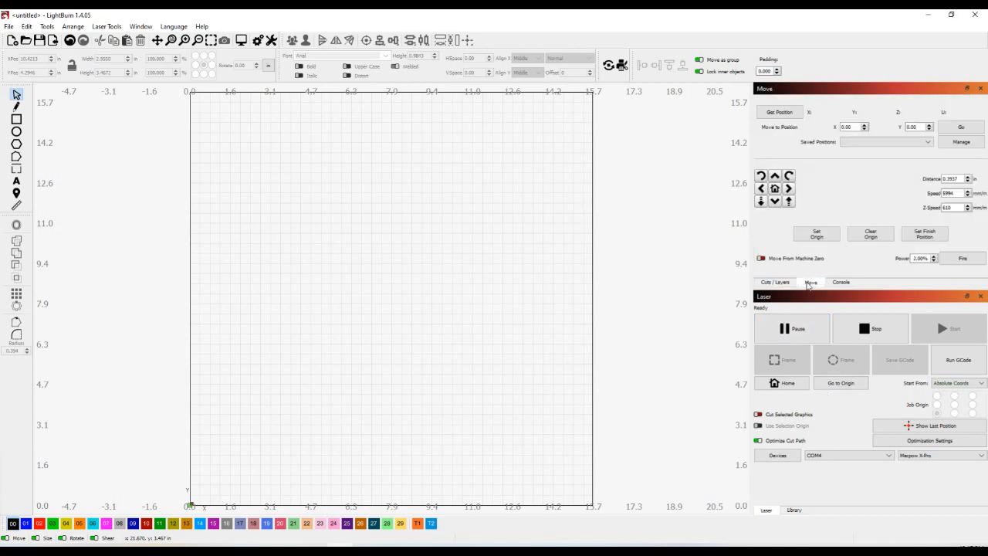
left_click(779, 284)
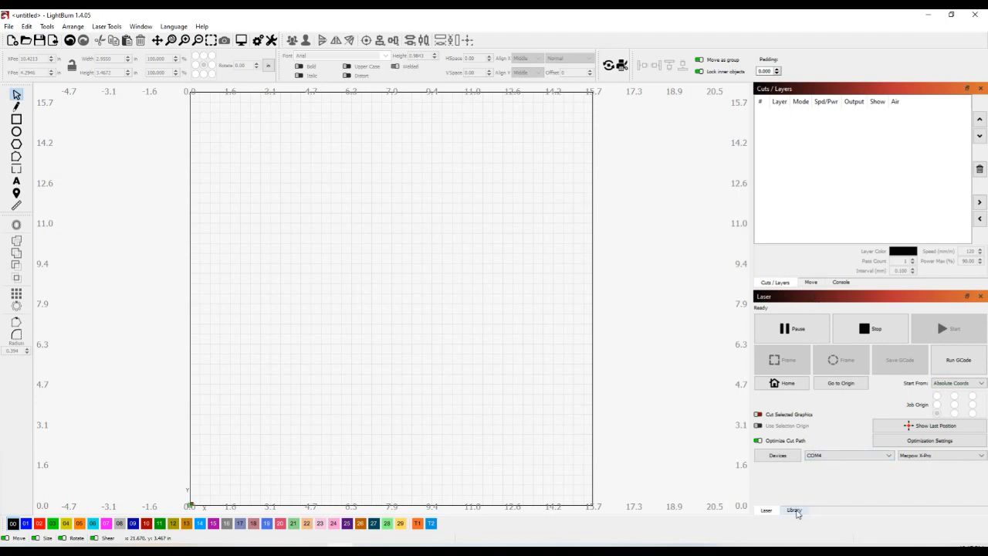
left_click(795, 510)
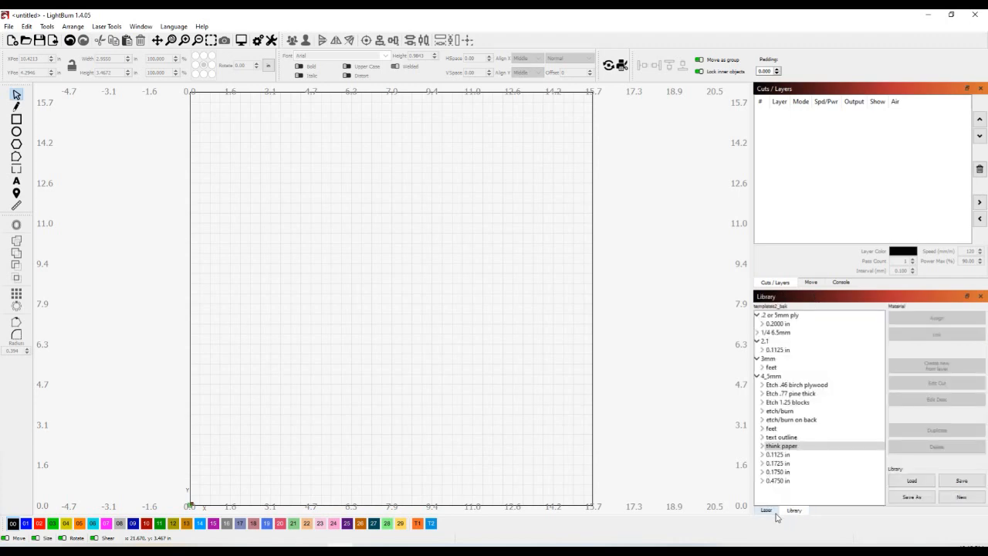
left_click(765, 511)
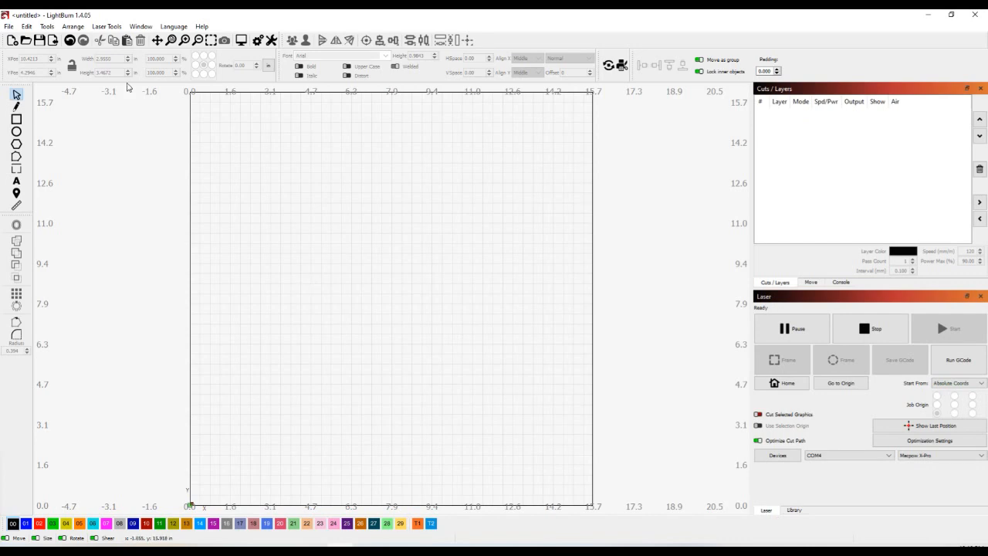
left_click(141, 26)
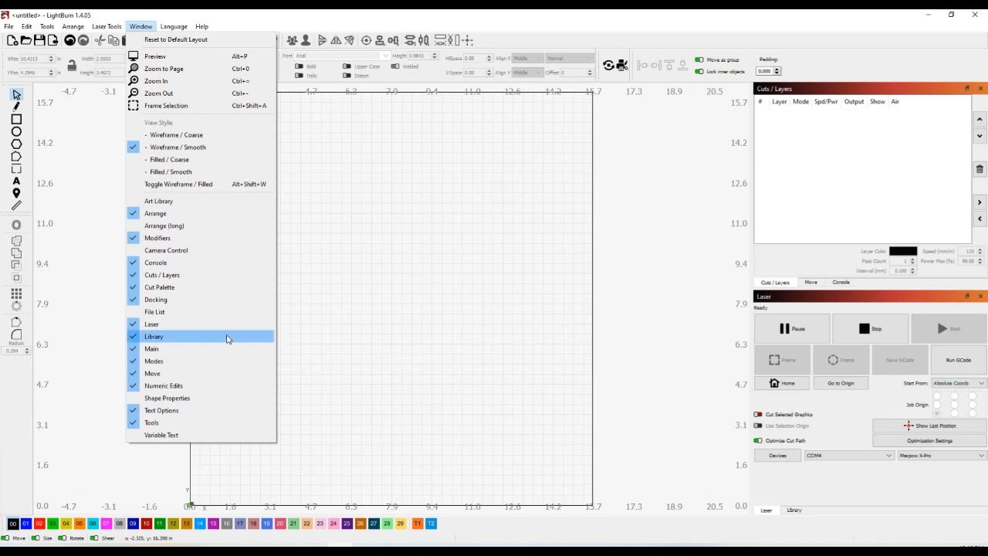
Undock and redock the Laser panel, then bring the Library panel to the front
left_click(336, 224)
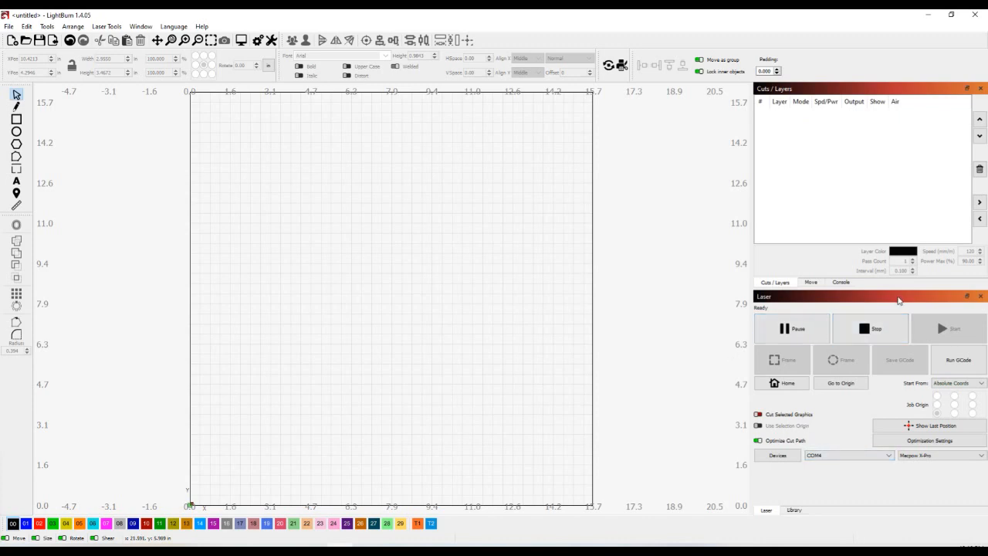
left_click_drag(866, 303, 617, 280)
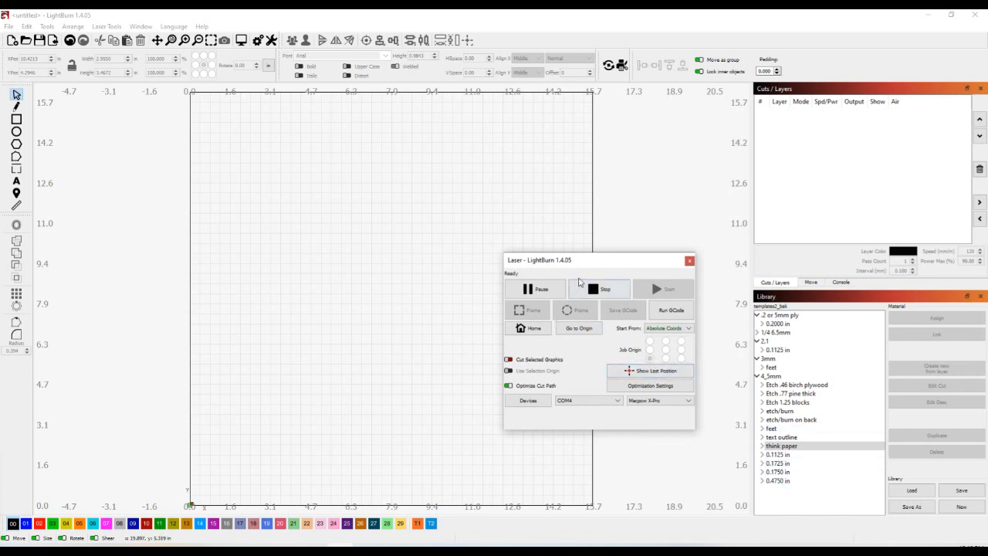
left_click_drag(582, 264, 839, 341)
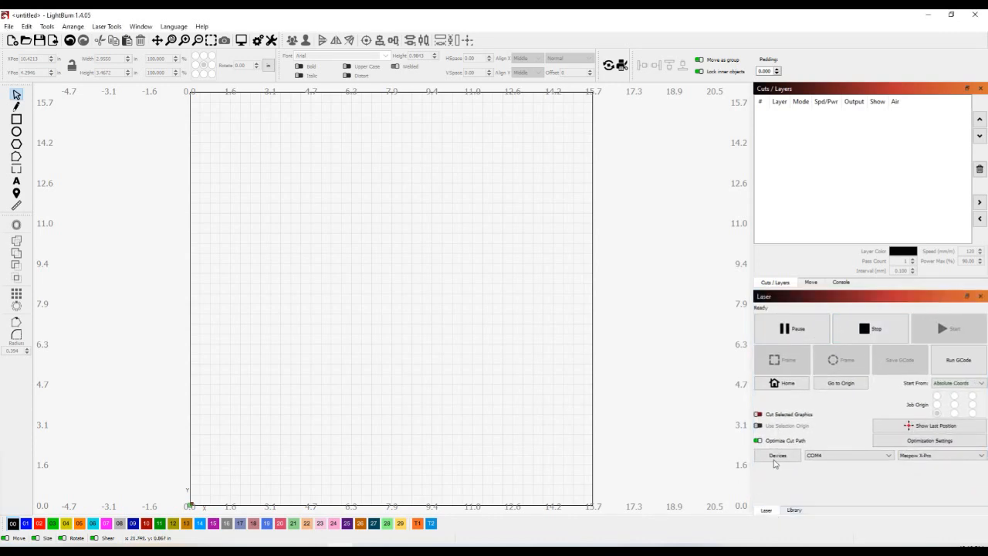
left_click(793, 510)
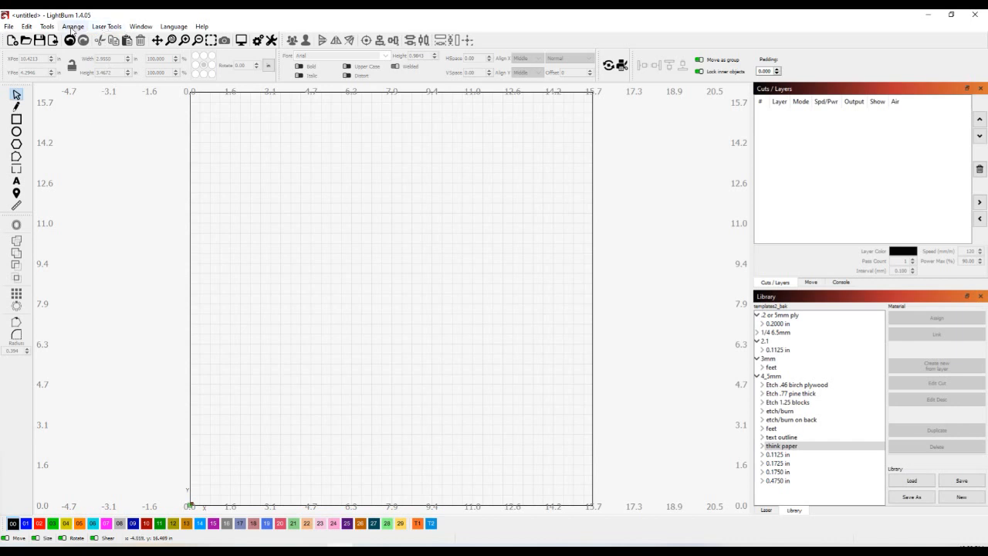
Launch the Material Test generator and load the 3mmbasscout preset
left_click(107, 26)
left_click(117, 127)
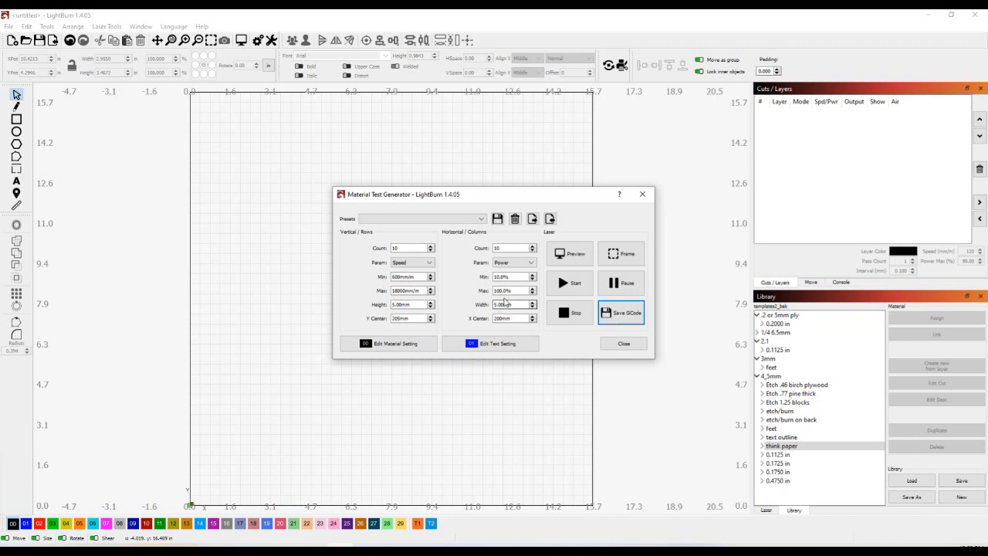
left_click(479, 221)
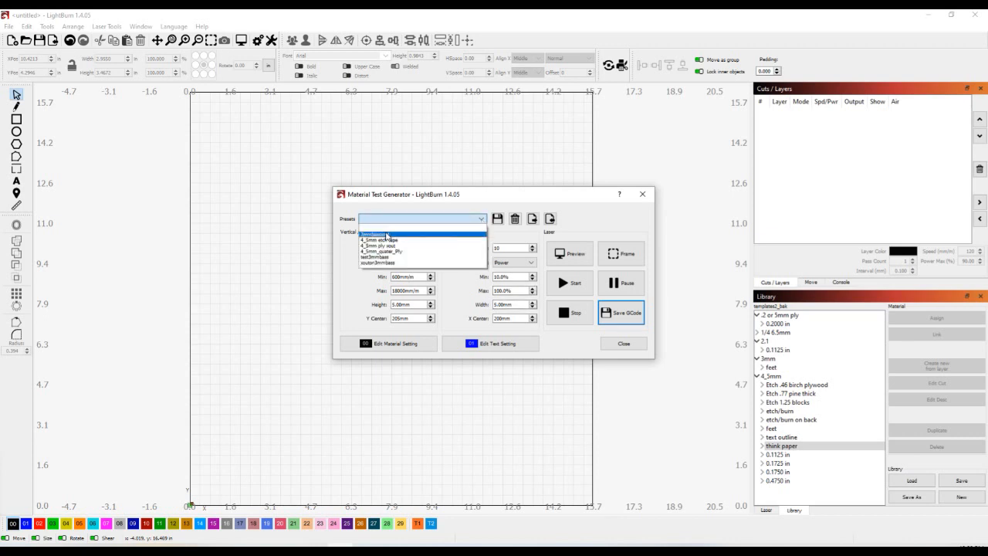
left_click(386, 236)
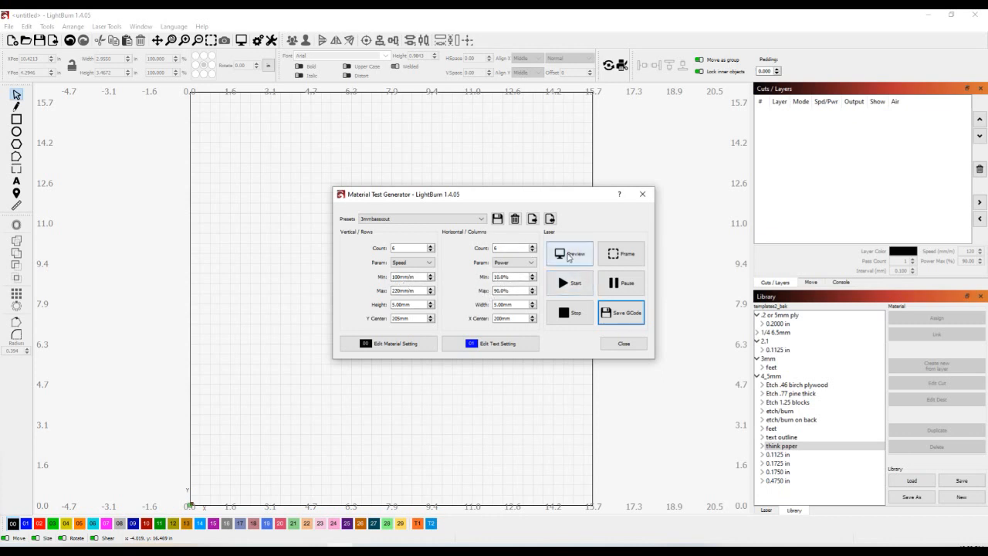
Preview the 6×6 speed 100–220 mm/m by power 10–90% test grid twice
left_click(567, 257)
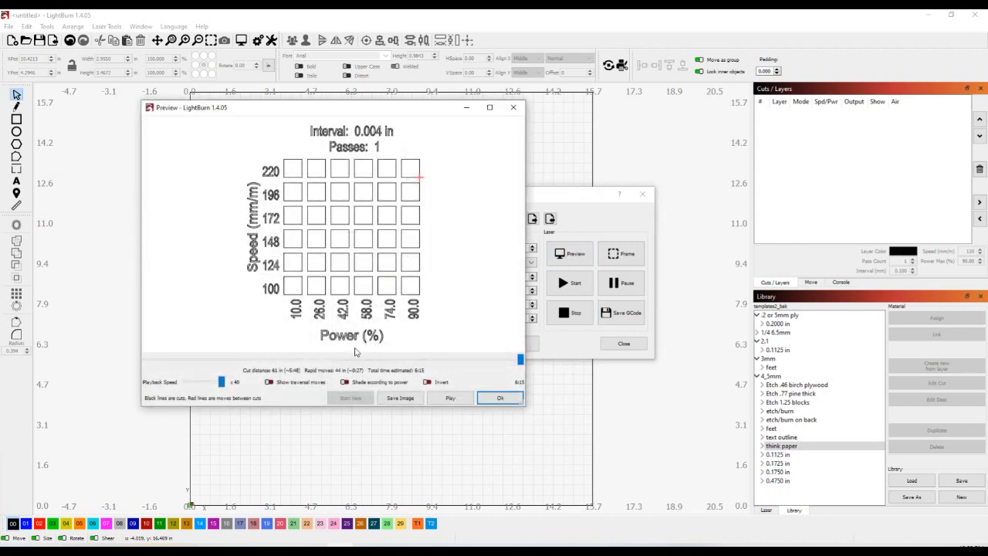
left_click(512, 108)
left_click(397, 304)
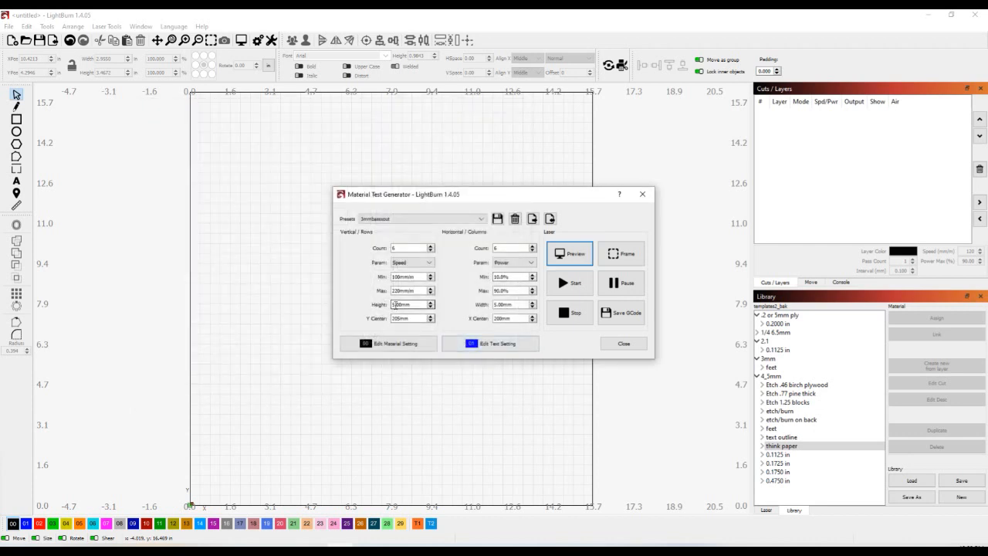
left_click(571, 253)
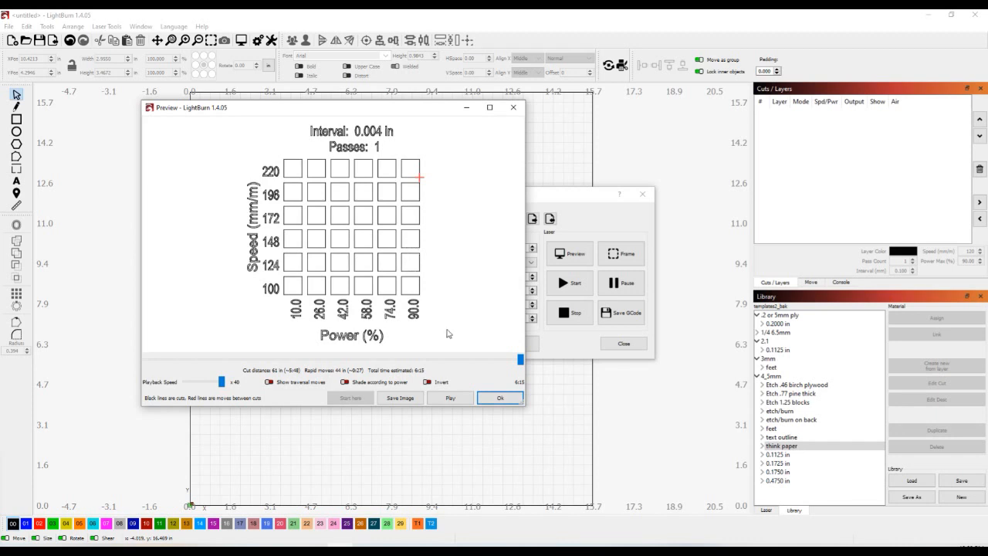
left_click(513, 104)
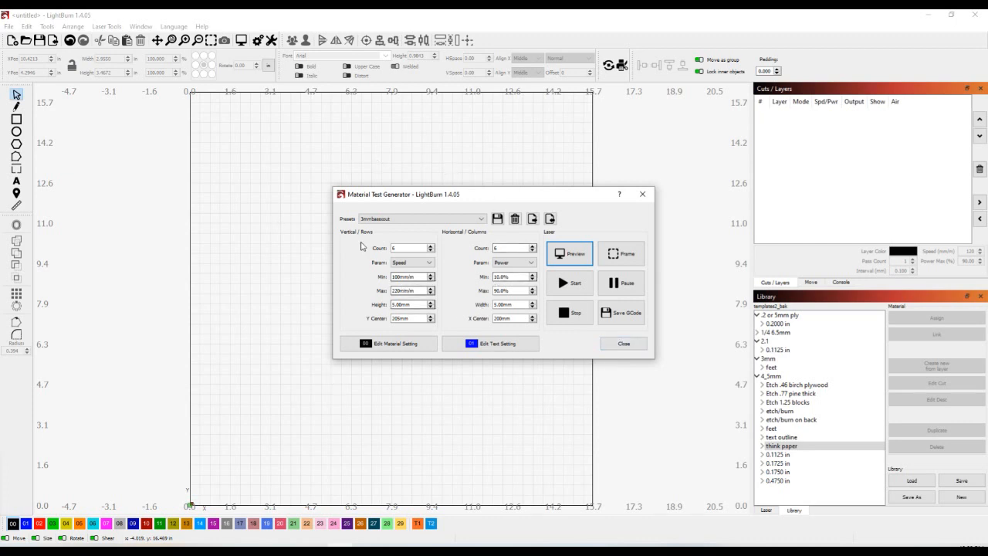
Reposition the test dialog and edit the grid's Y Center (0) and X Center (5) values
left_click_drag(480, 194, 538, 273)
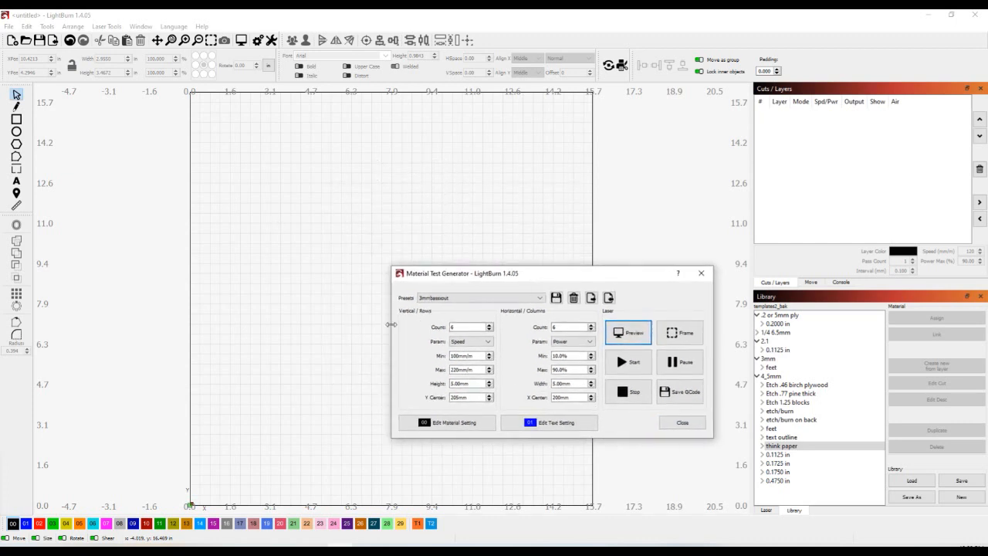
left_click_drag(537, 277, 476, 180)
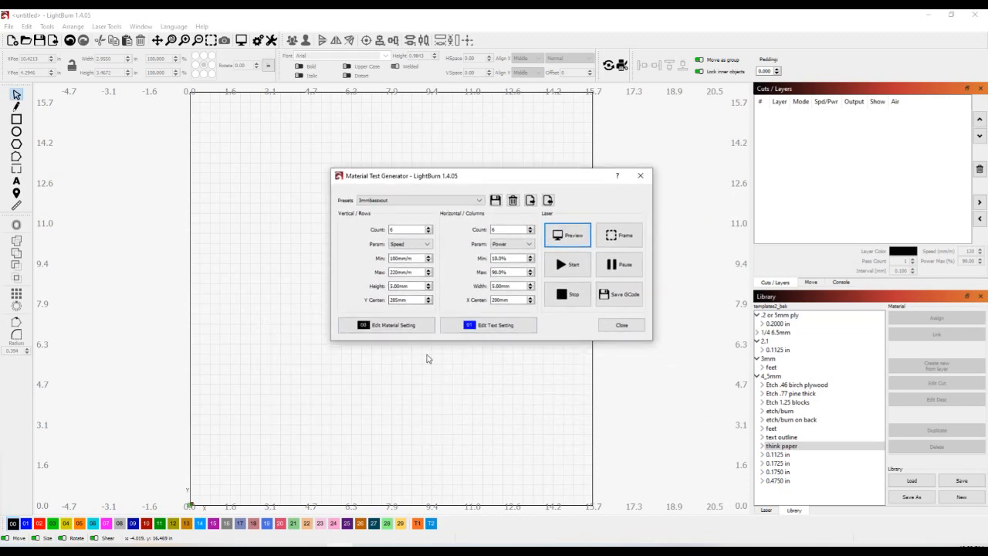
left_click(398, 301)
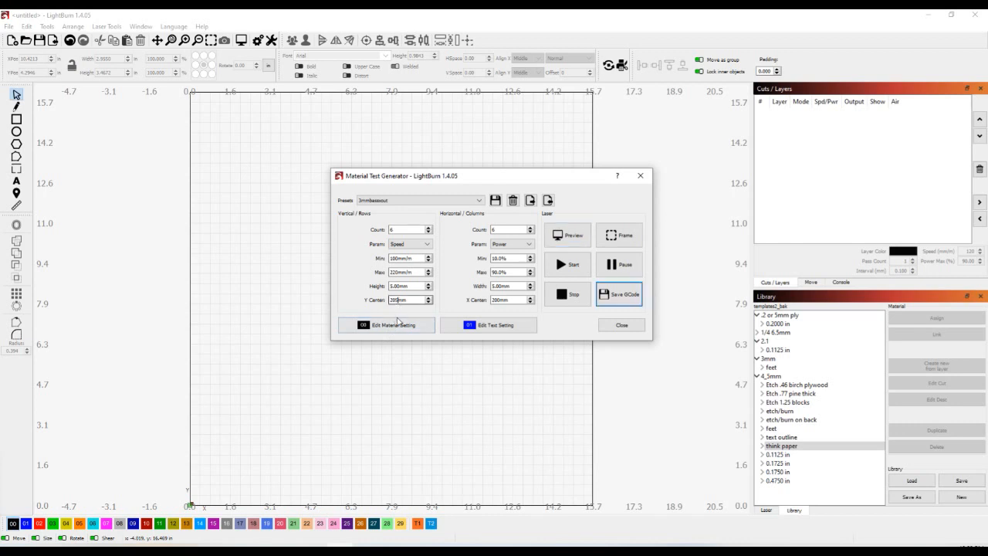
type("0")
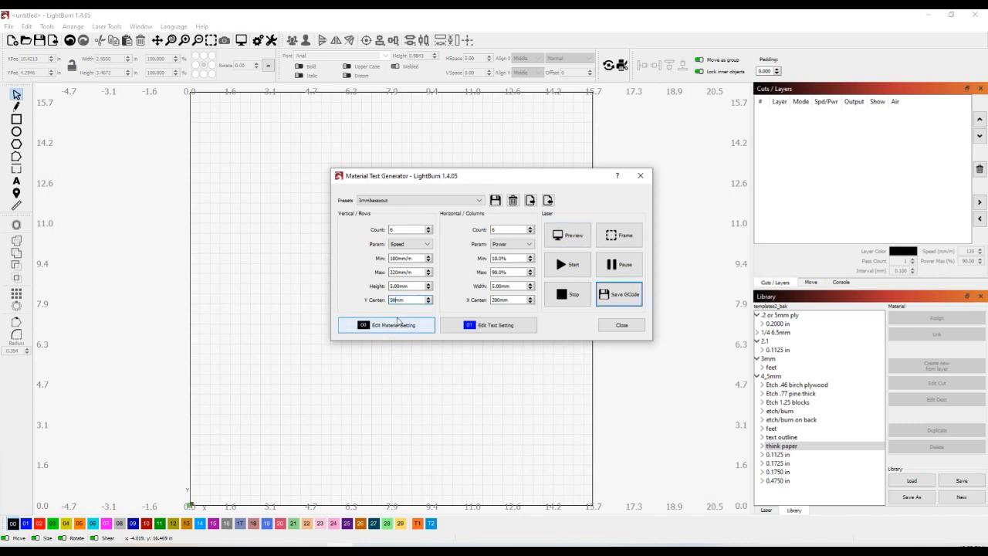
left_click(500, 299)
key("BackSpace")
key("BackSpace")
key("BackSpace")
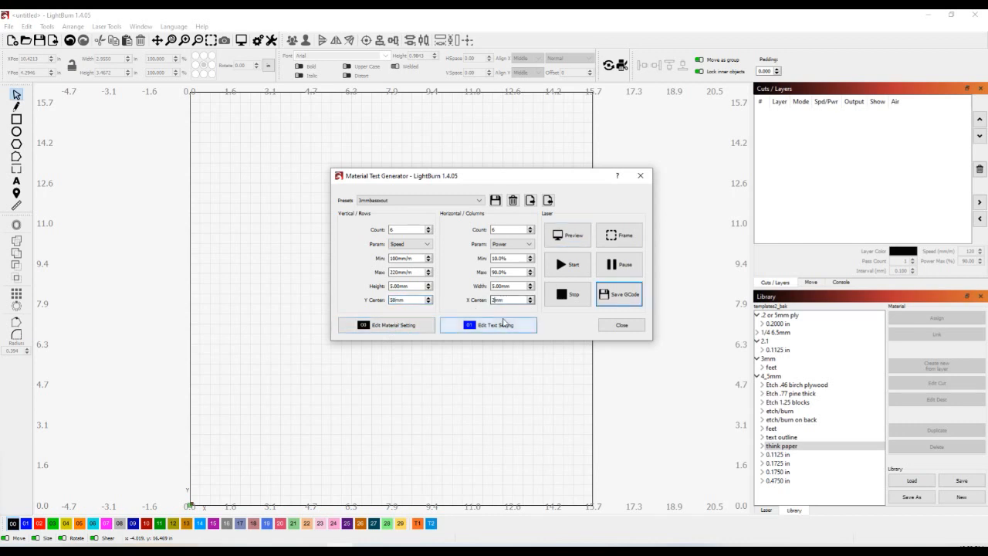
type("5")
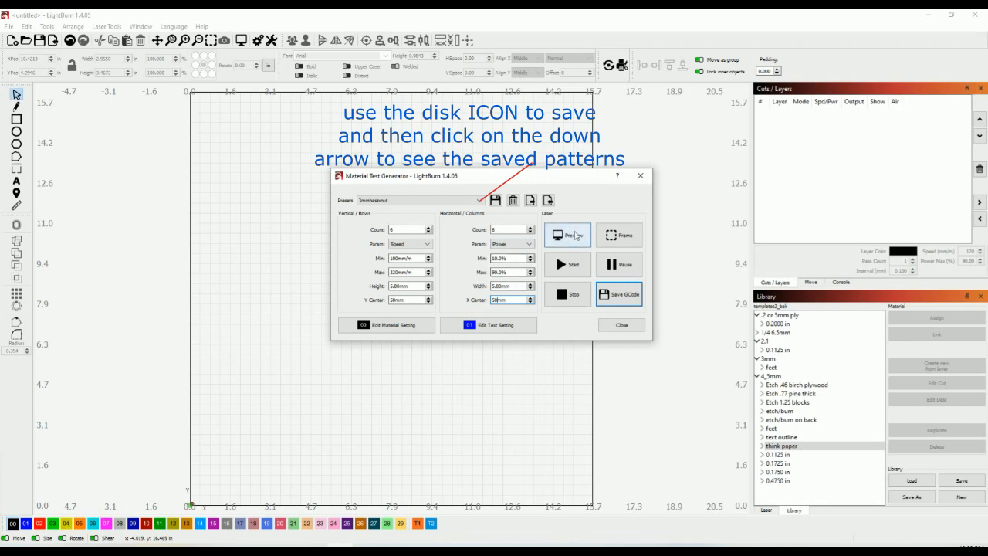
Preview the repositioned test grid, then close the Material Test Generator
left_click(574, 235)
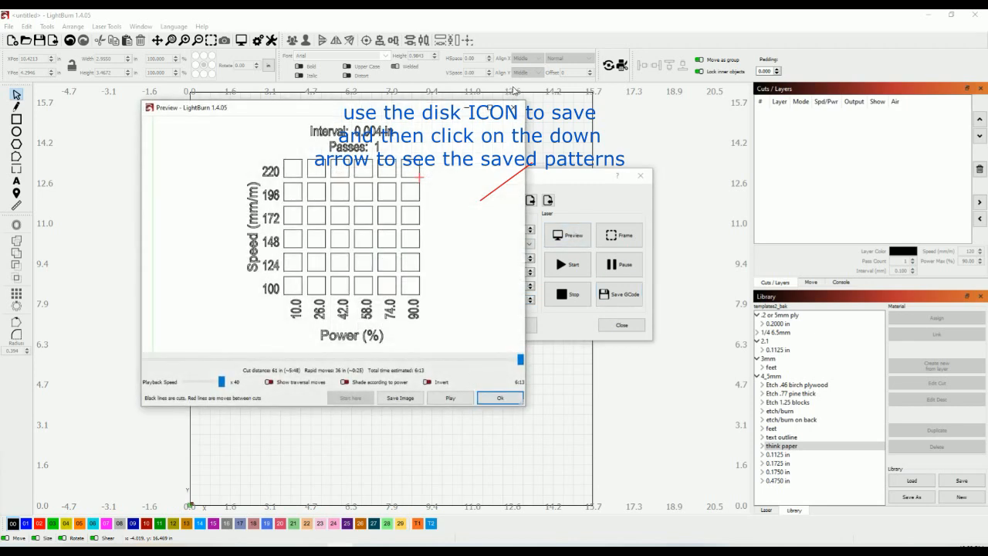
left_click(515, 108)
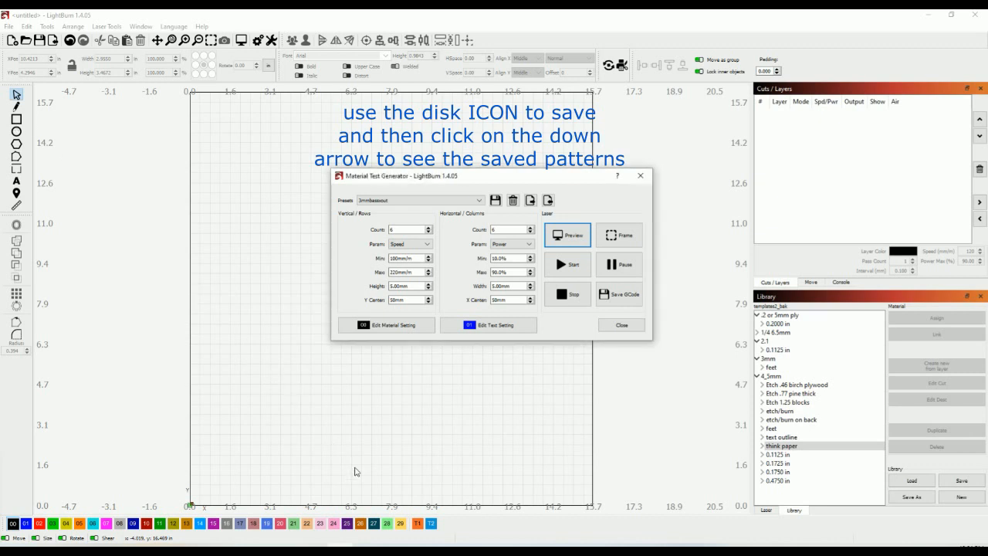
left_click(640, 175)
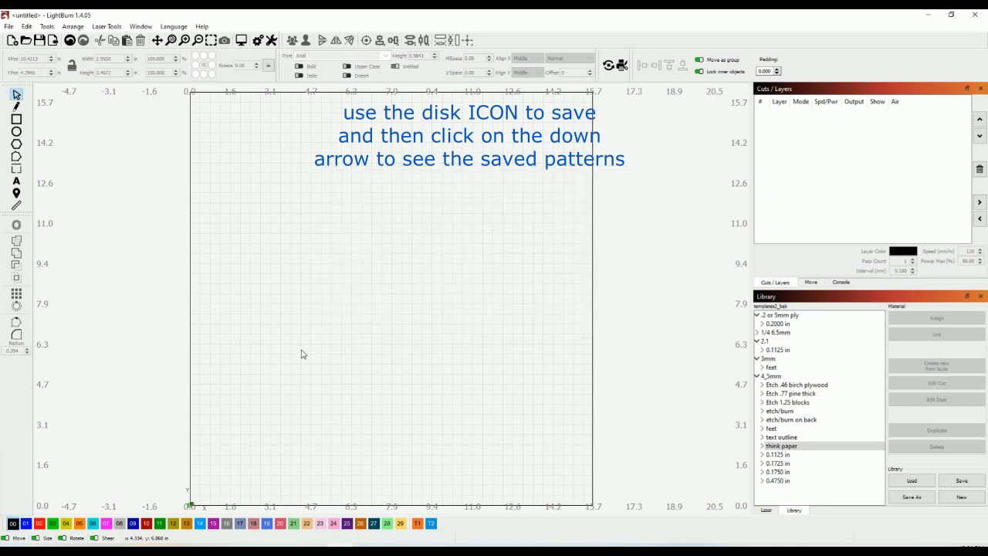
Draw a test rectangle in the lower-left work area and delete it
left_click(17, 118)
left_click_drag(254, 366, 359, 469)
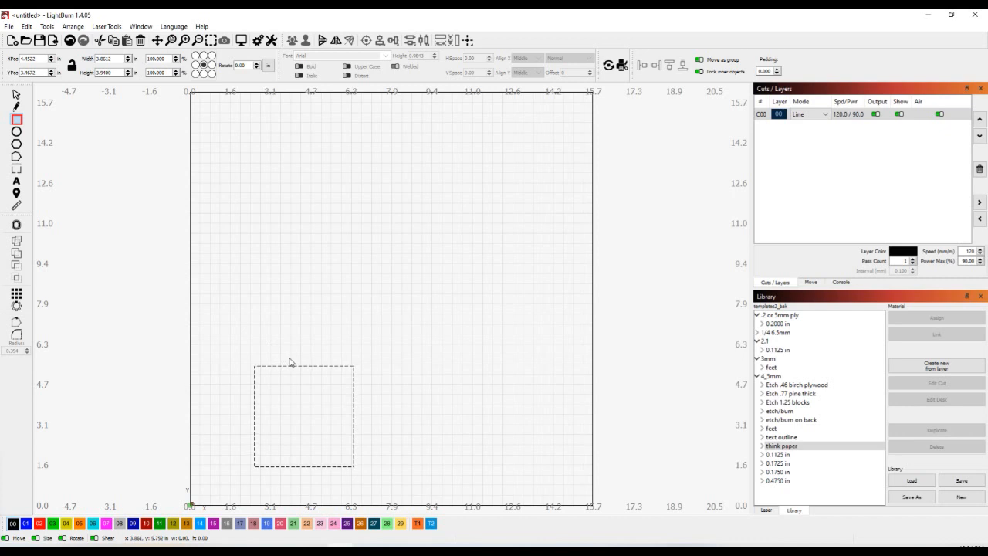
key("Delete")
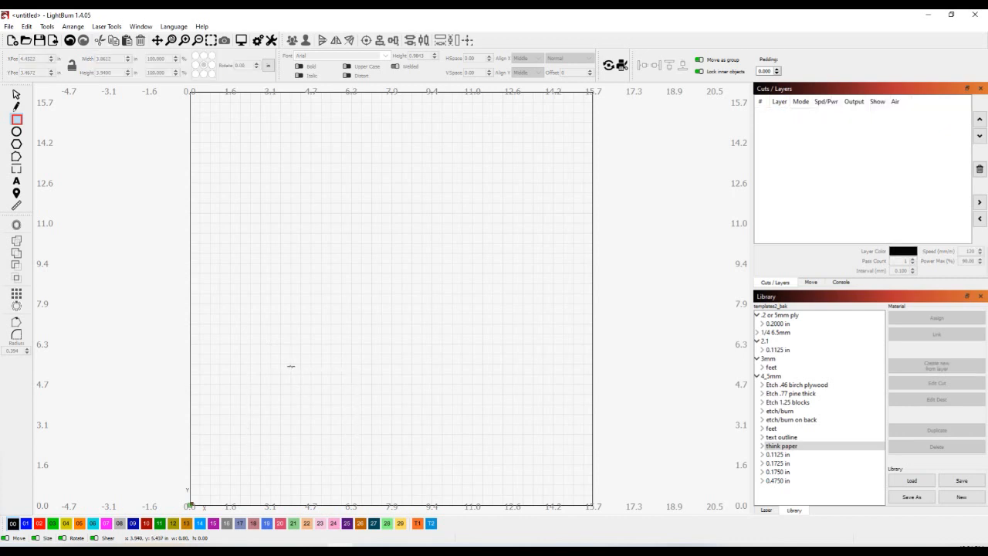
left_click(17, 95)
Reopen the Material Test generator and load the 3mmbasscut preset
left_click(107, 27)
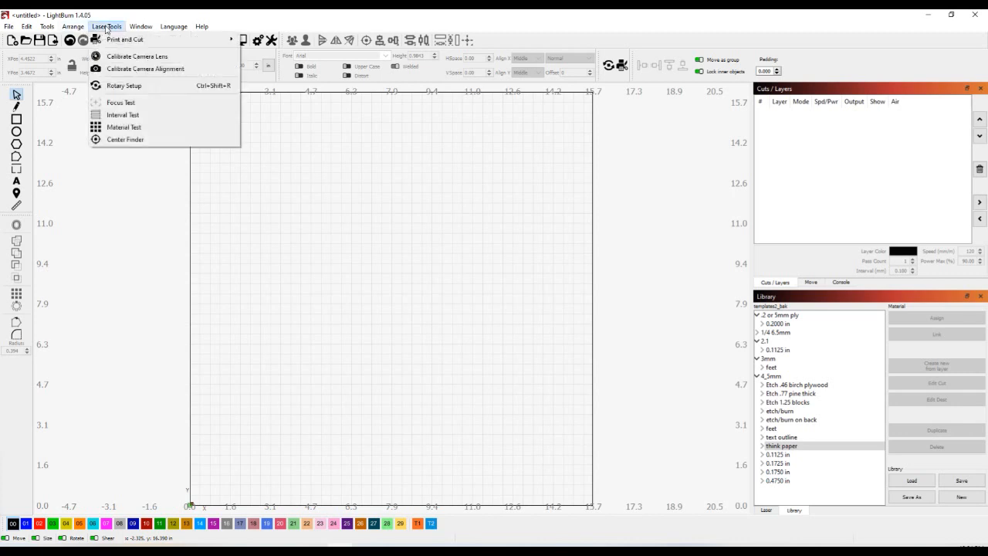
left_click(125, 126)
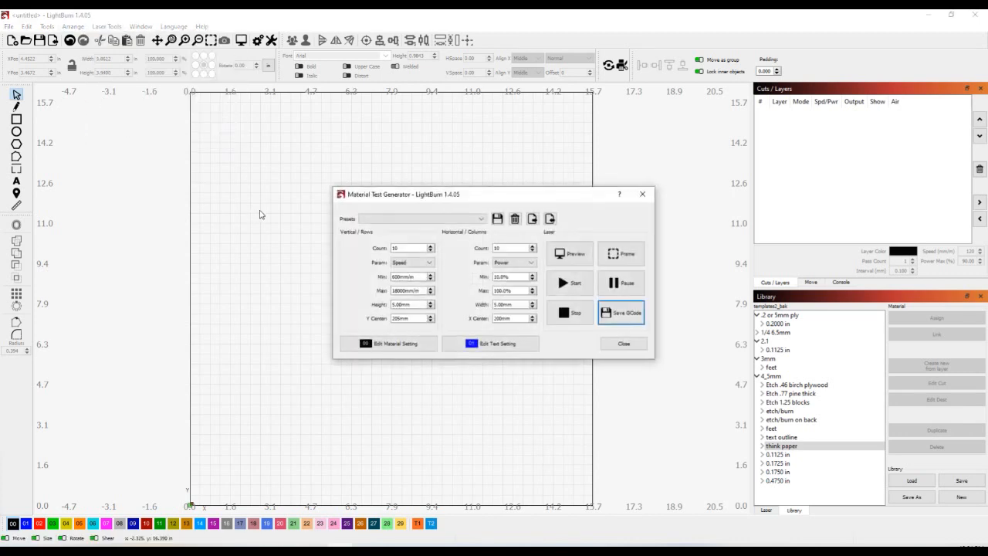
left_click(480, 219)
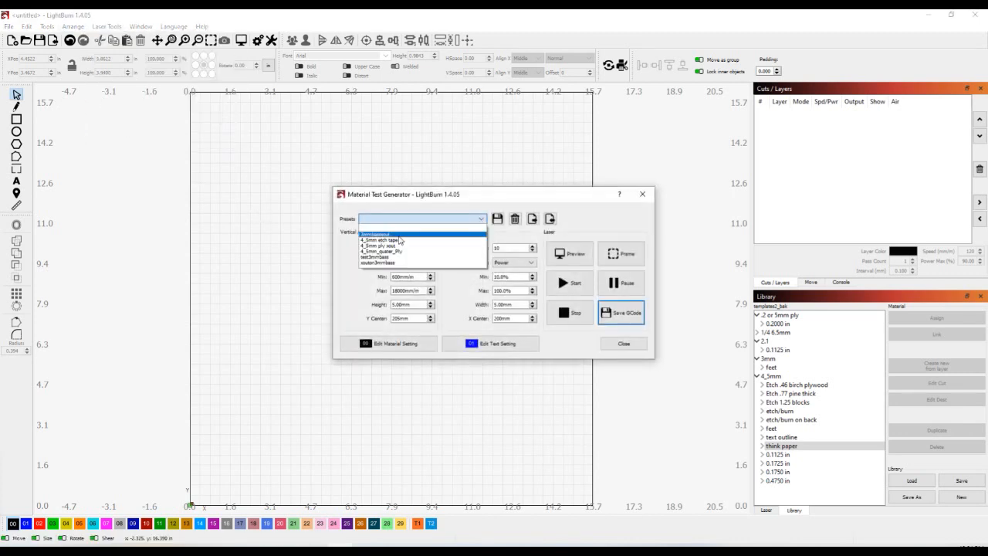
left_click(466, 265)
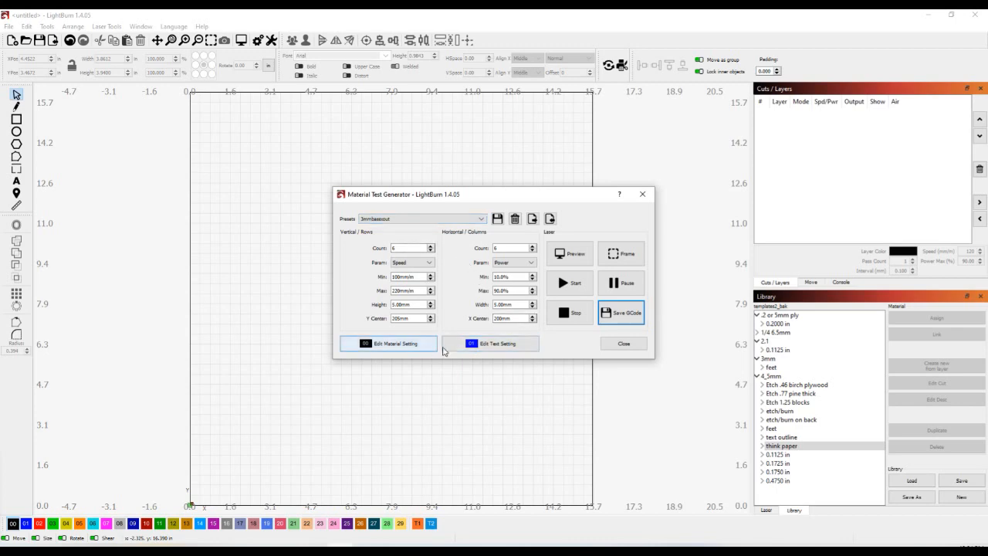
Set the test cell cut setting to Fill mode
left_click(476, 350)
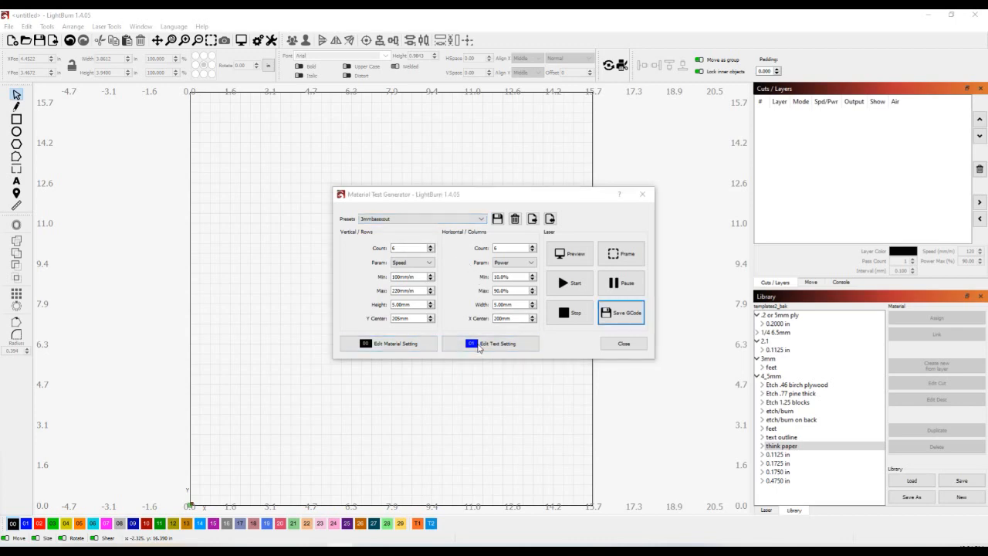
left_click(493, 168)
left_click(487, 182)
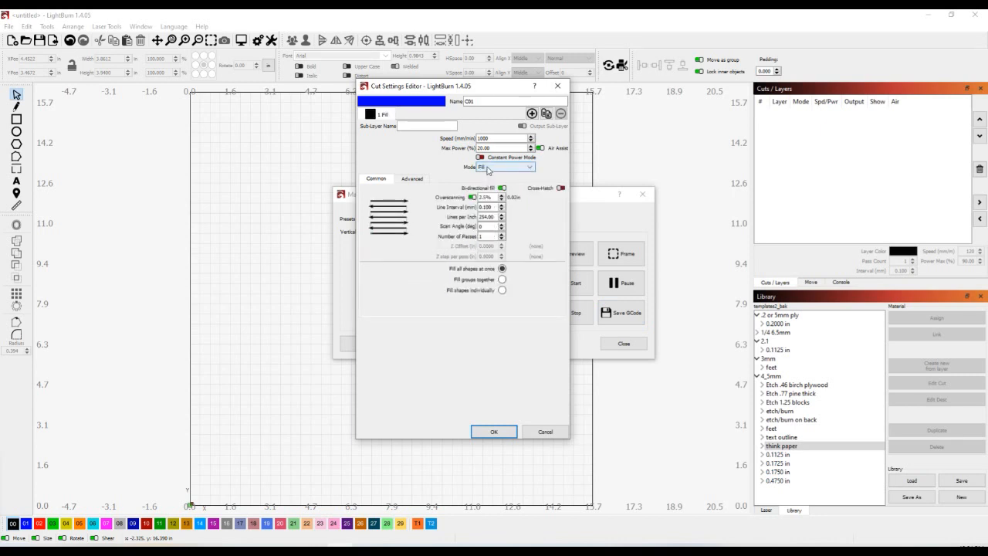
left_click(494, 431)
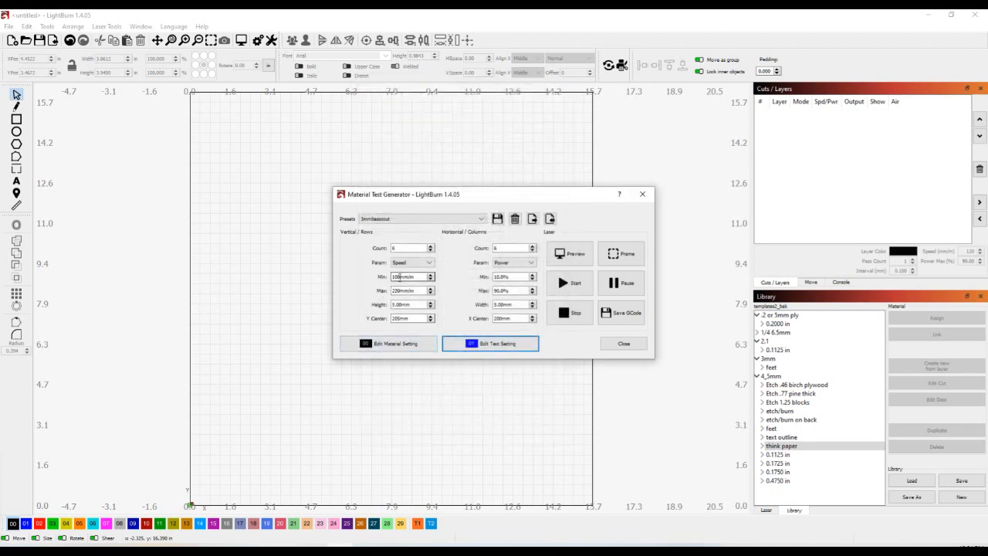
Set the test speed range to 500–2000 mm/m and preview the grid
left_click(399, 277)
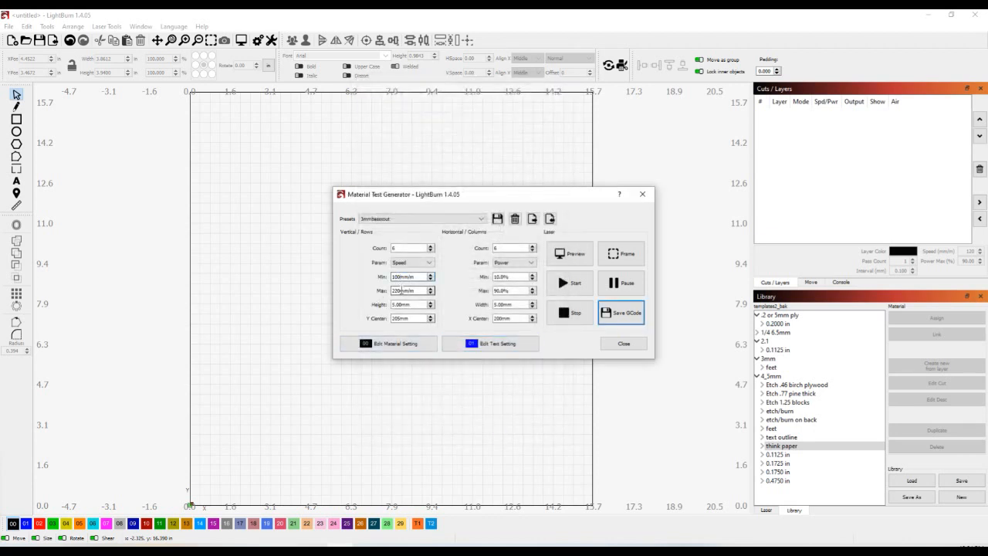
key("BackSpace")
key("BackSpace")
type("500")
left_click(398, 290)
key("BackSpace")
key("BackSpace")
type("000")
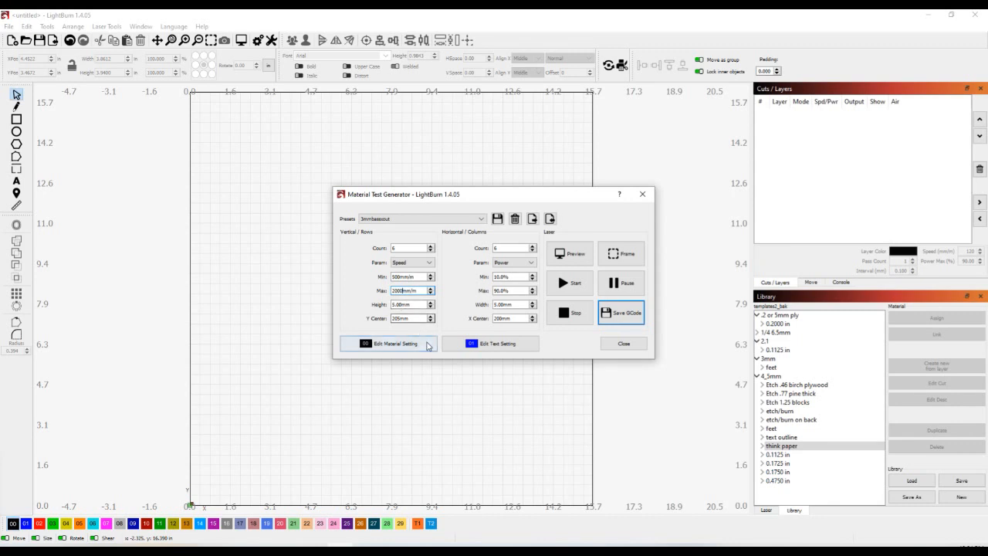
left_click(570, 255)
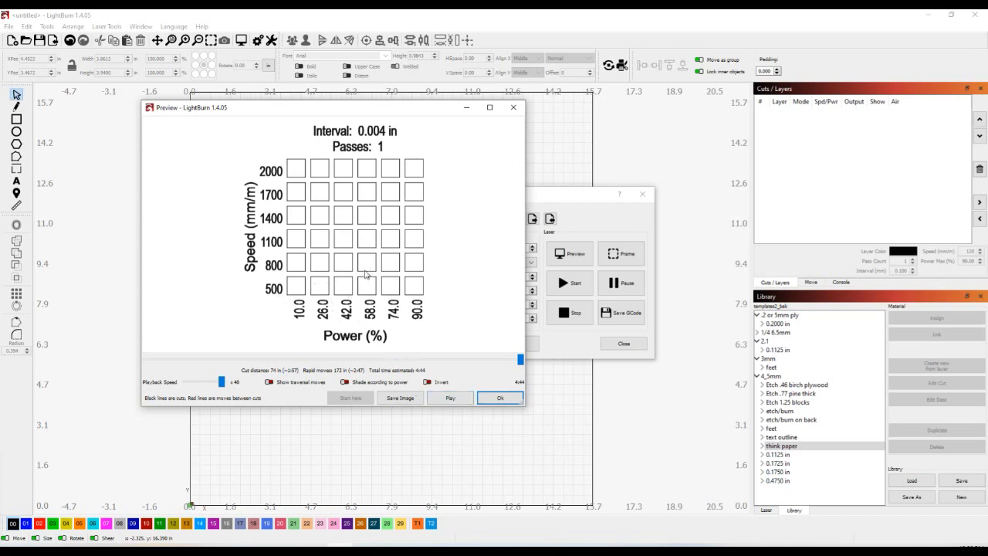
Close the 500–2000 mm/m by 10–90% power test grid preview
left_click(513, 108)
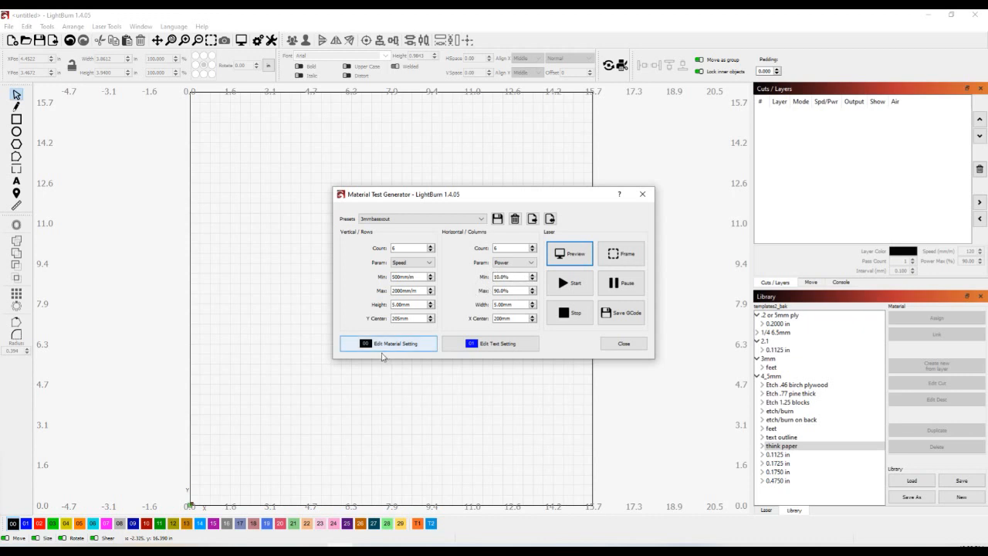
Set the material layer to Fill mode, confirm the test cells stay Fill, and preview the grid
left_click(392, 344)
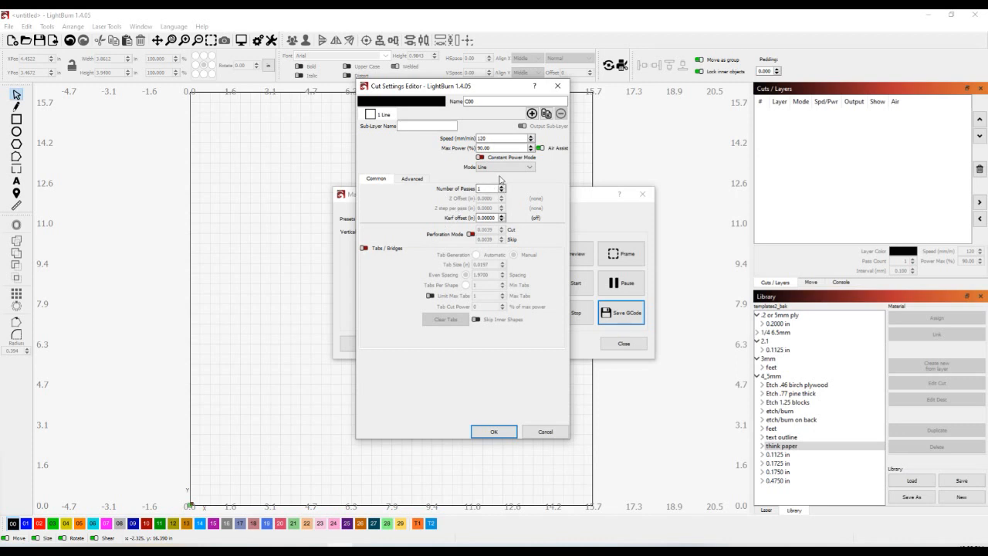
left_click(511, 167)
left_click(500, 177)
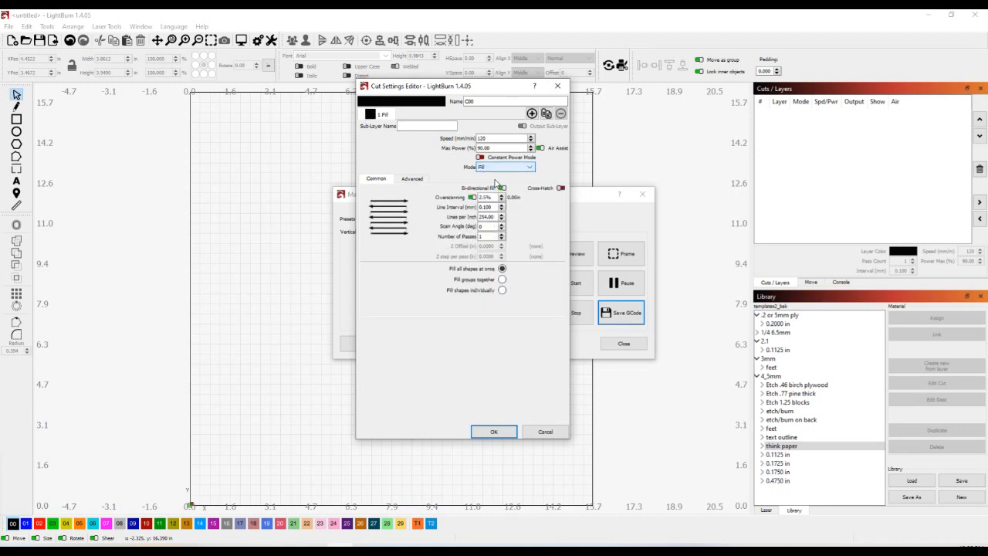
left_click(487, 431)
left_click(477, 349)
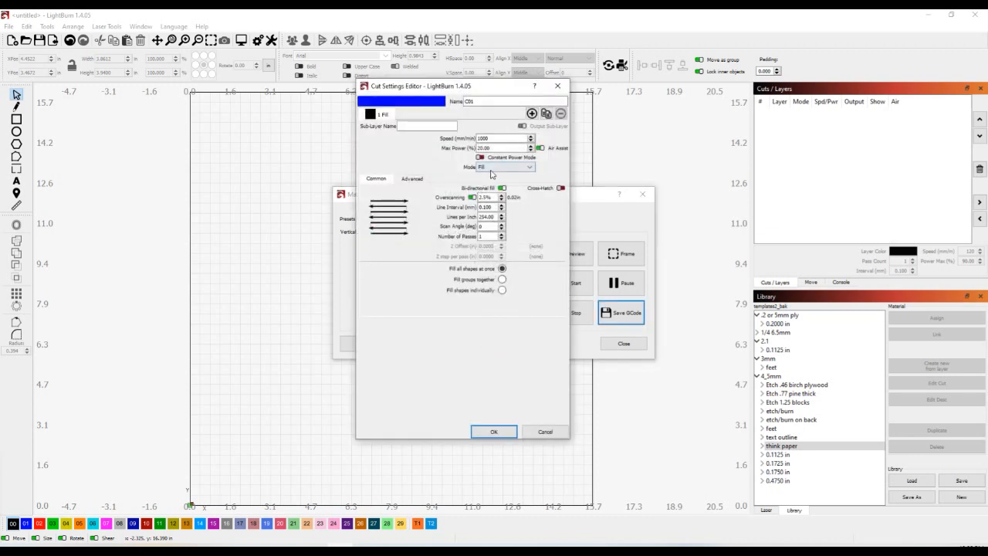
left_click(501, 432)
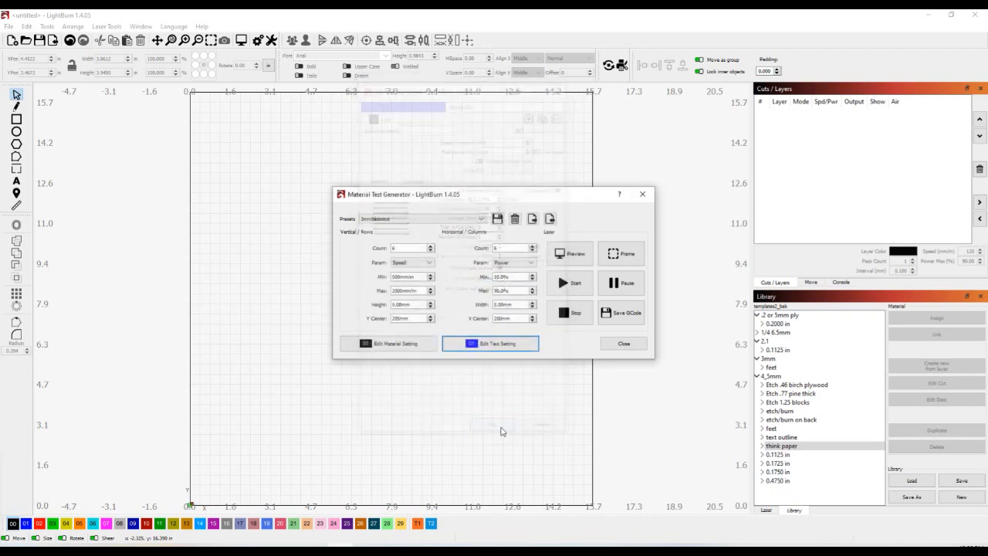
left_click(568, 257)
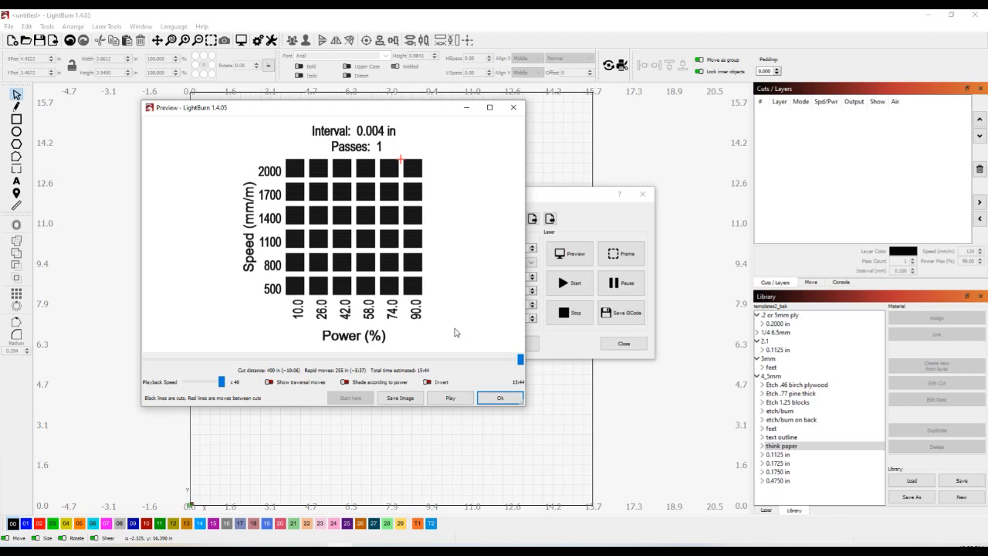
Close the filled 6×6 grid preview estimated at 15:44
left_click(513, 109)
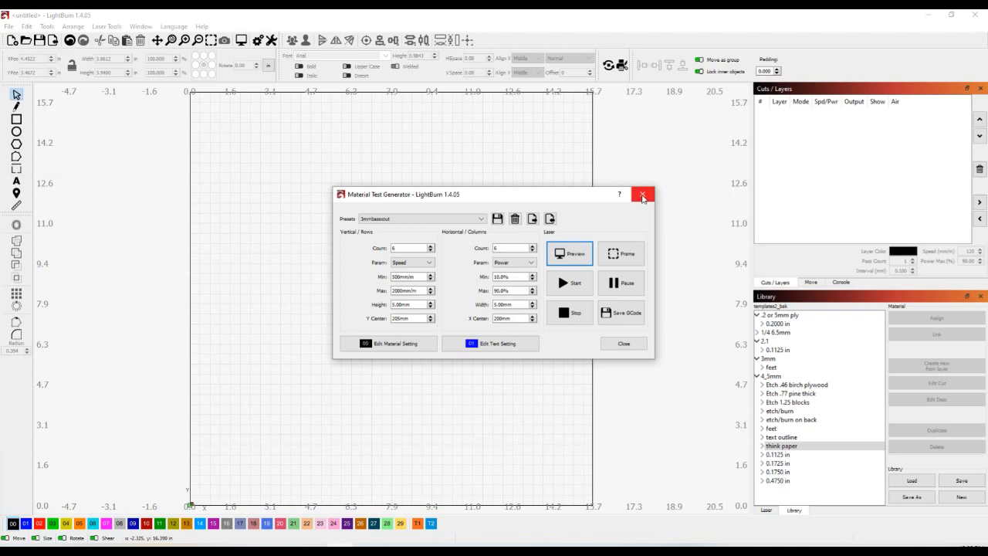
Close the test generator and select 'xout thin cherry' under 2.1 > 0.1125 in in the Library
left_click(642, 195)
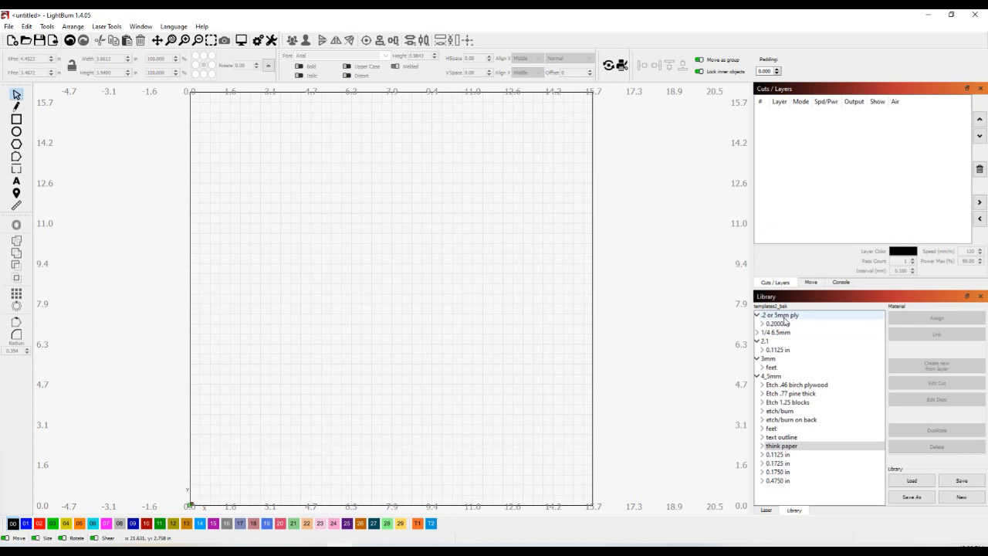
left_click(756, 315)
left_click(761, 326)
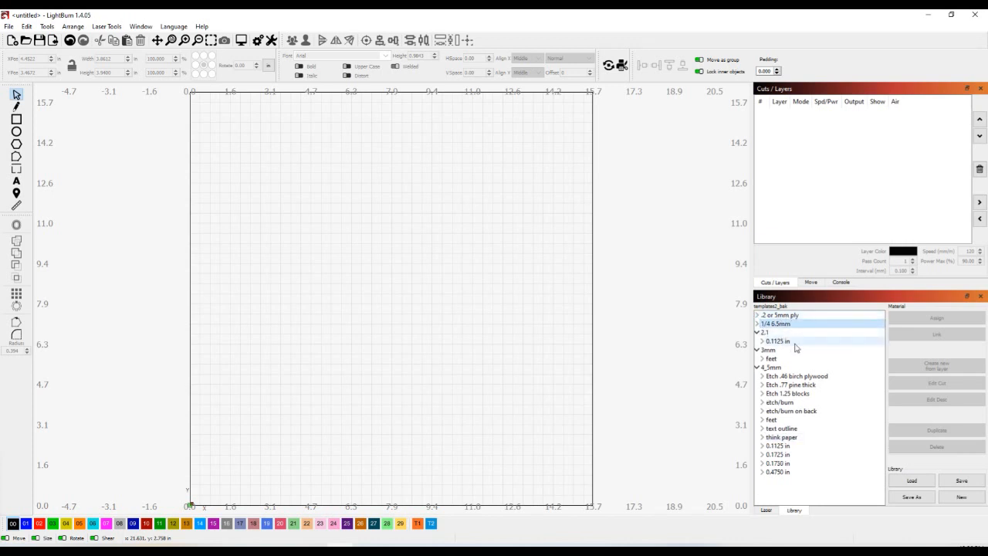
left_click(757, 350)
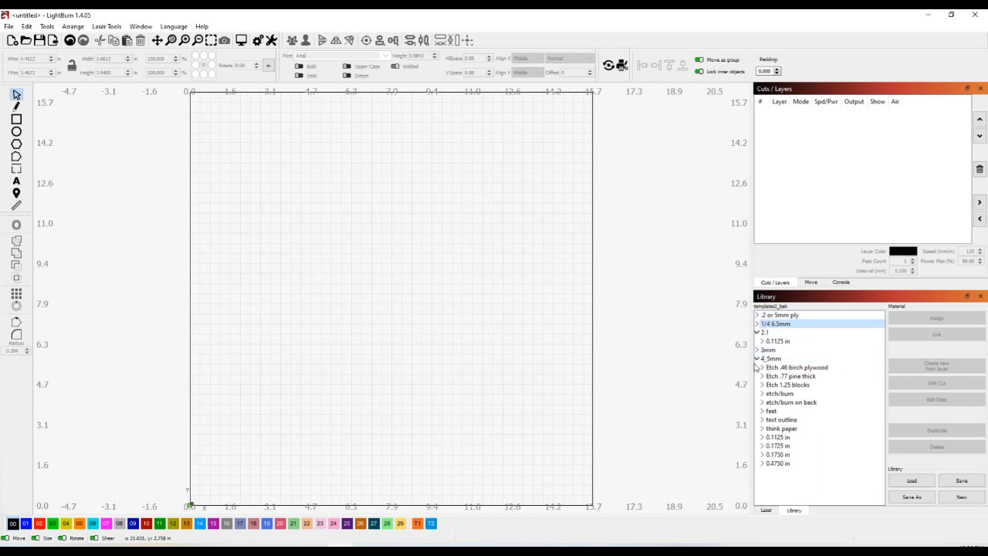
left_click(770, 343)
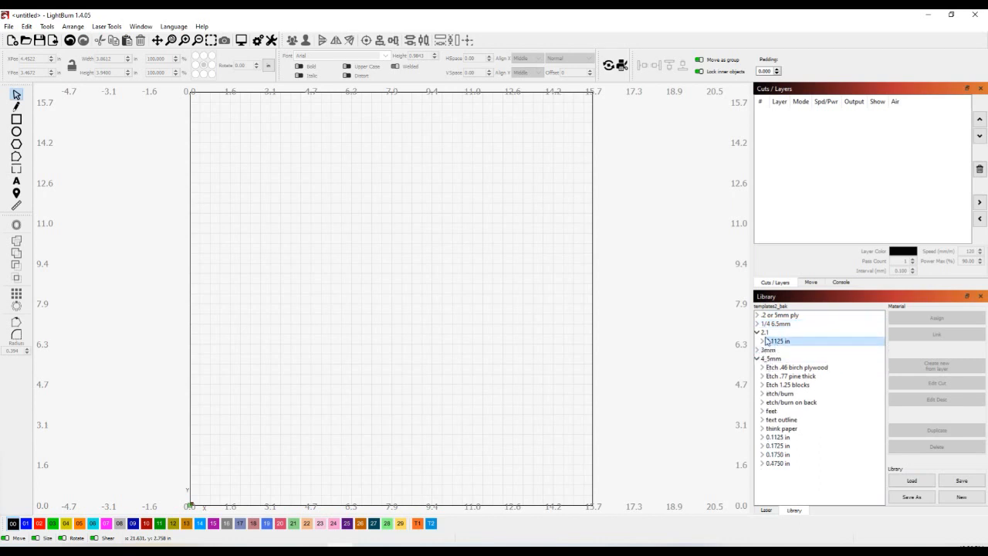
left_click(762, 343)
left_click(789, 353)
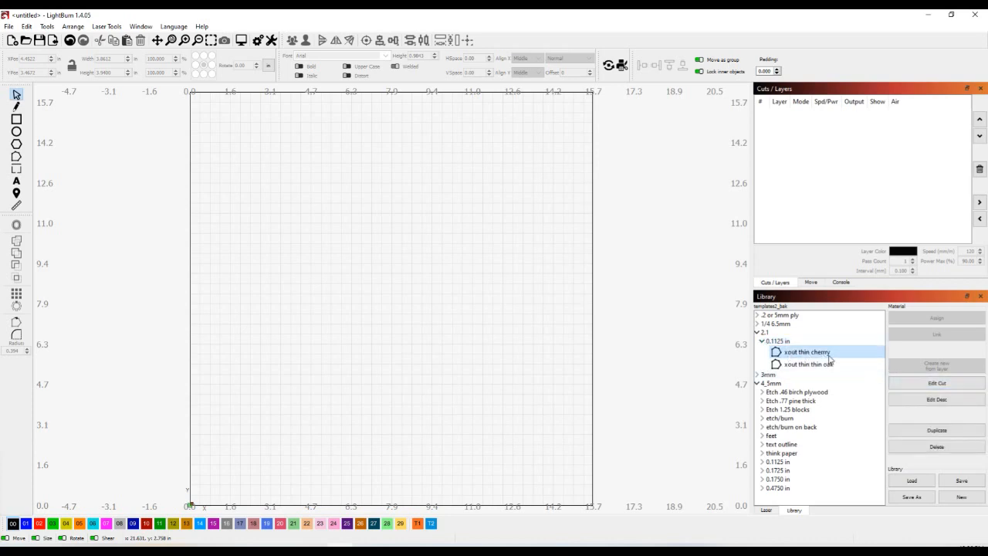
left_click(16, 119)
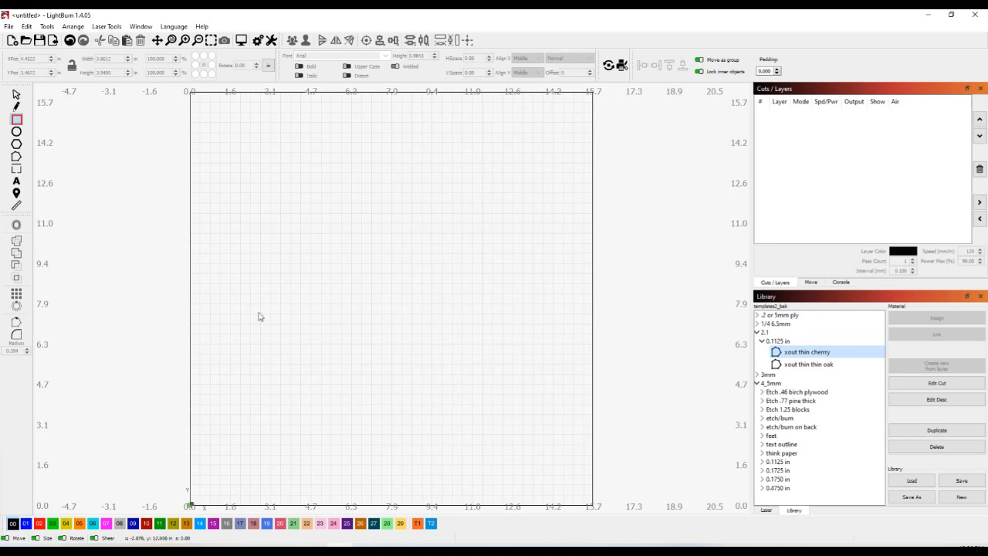
Draw a square and give its layer the xout thin cherry library settings (180/80, two passes) in line mode
mouse_move(244, 382)
left_mouse_down()
mouse_move(302, 465)
mouse_move(317, 460)
left_mouse_up()
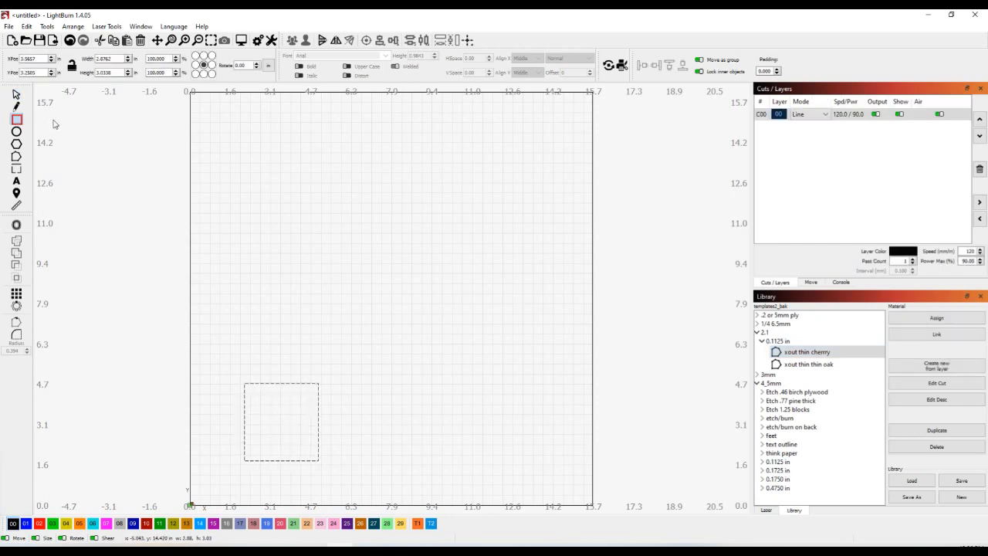
left_click(17, 94)
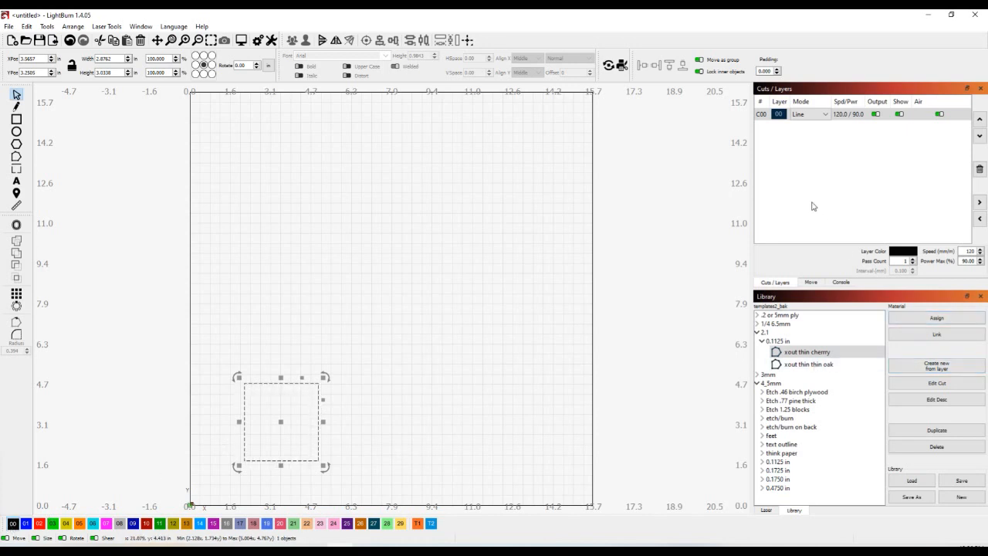
left_click(824, 115)
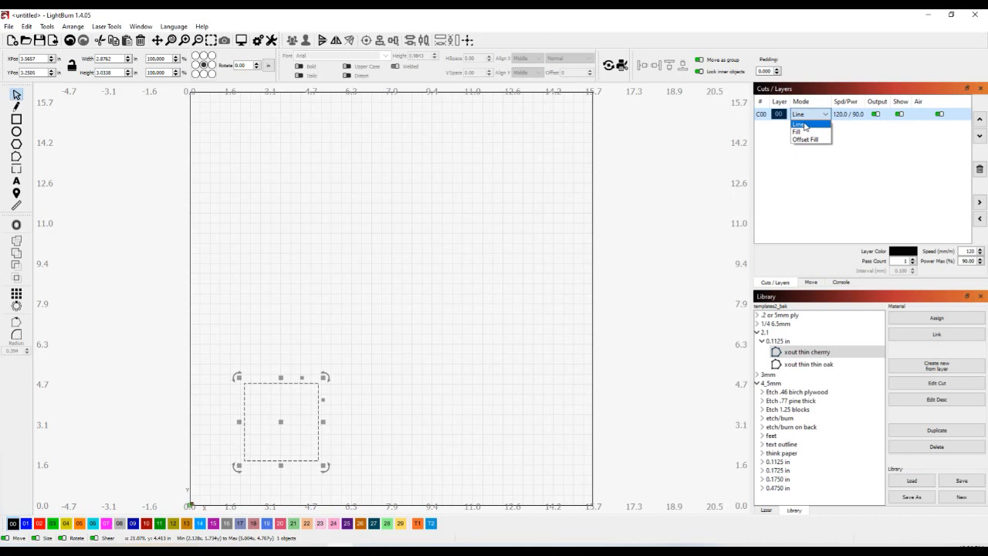
left_click(804, 126)
left_click(936, 320)
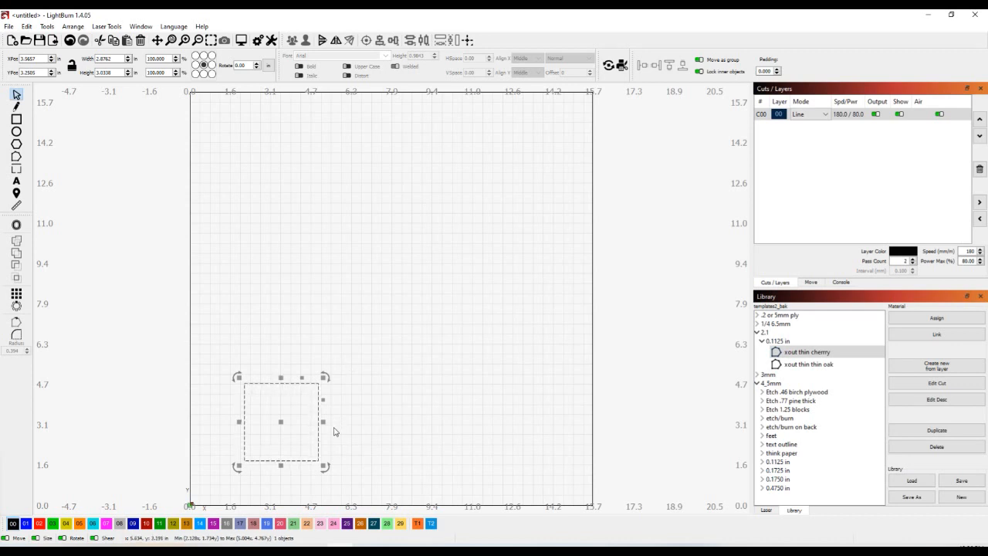
left_click(16, 131)
Draw a circle right of the square, keeping it on layer 00 after undoing a trial layer 07 assignment
left_click_drag(355, 381, 419, 453)
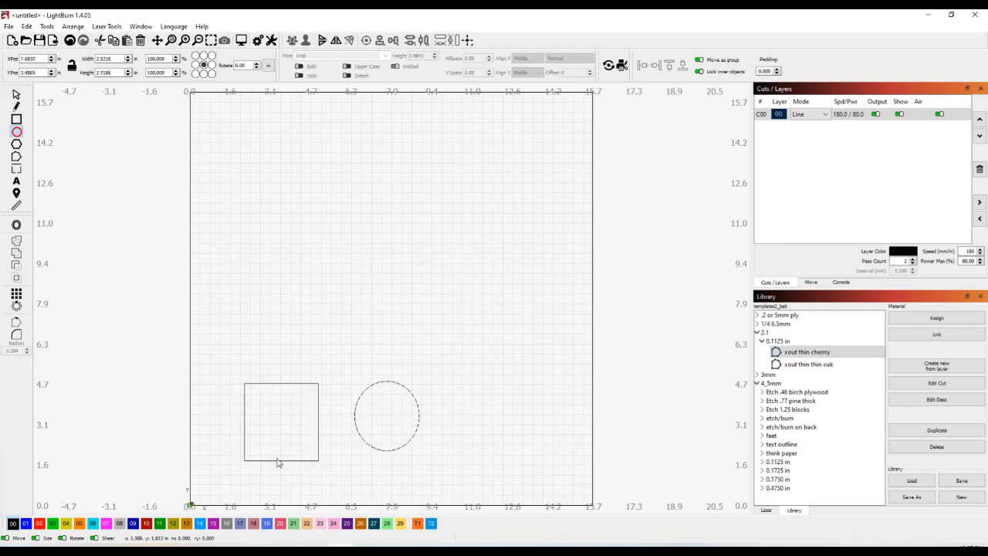
left_click(106, 523)
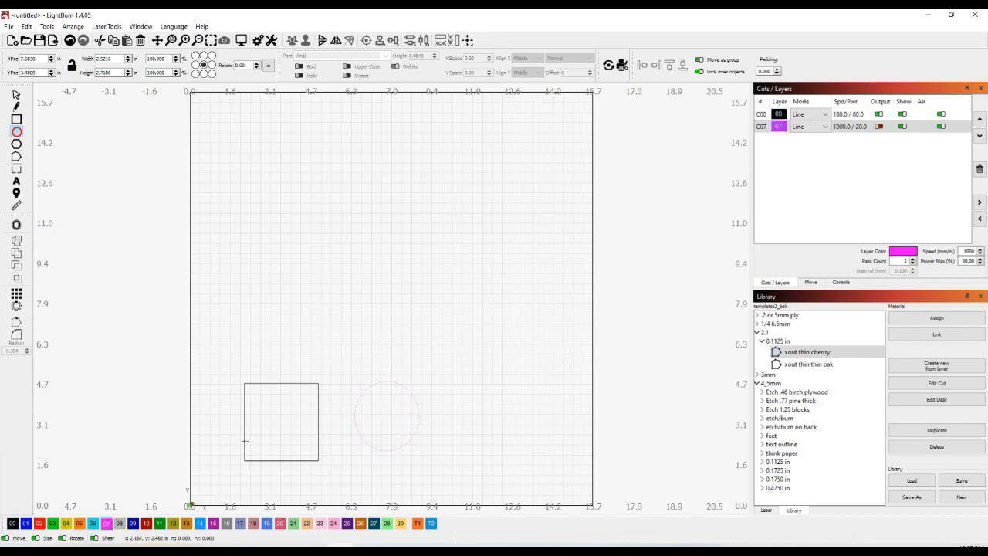
key("ctrl+z")
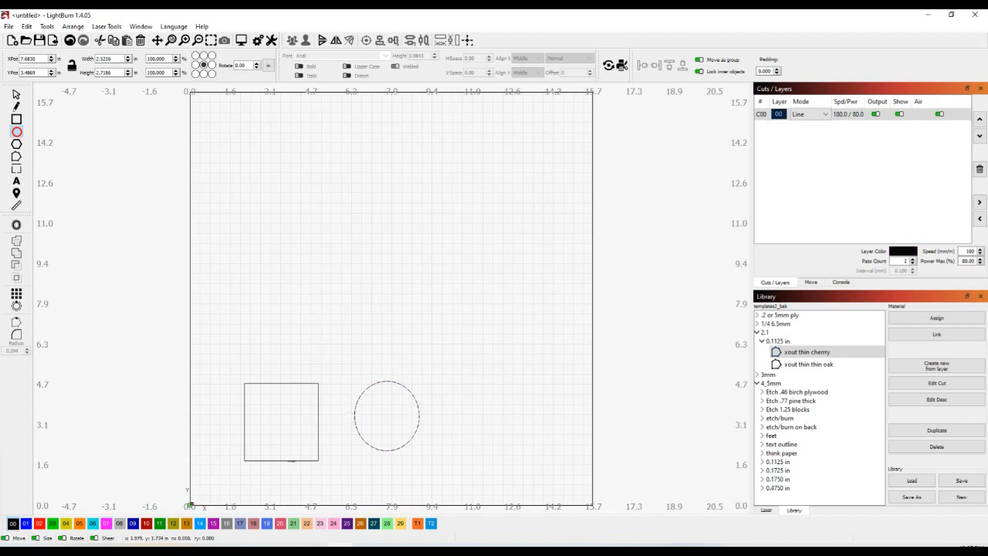
Move the square onto the pink layer 07, then select the circle and expand the 3mm library folder
left_click(17, 94)
left_click(261, 383)
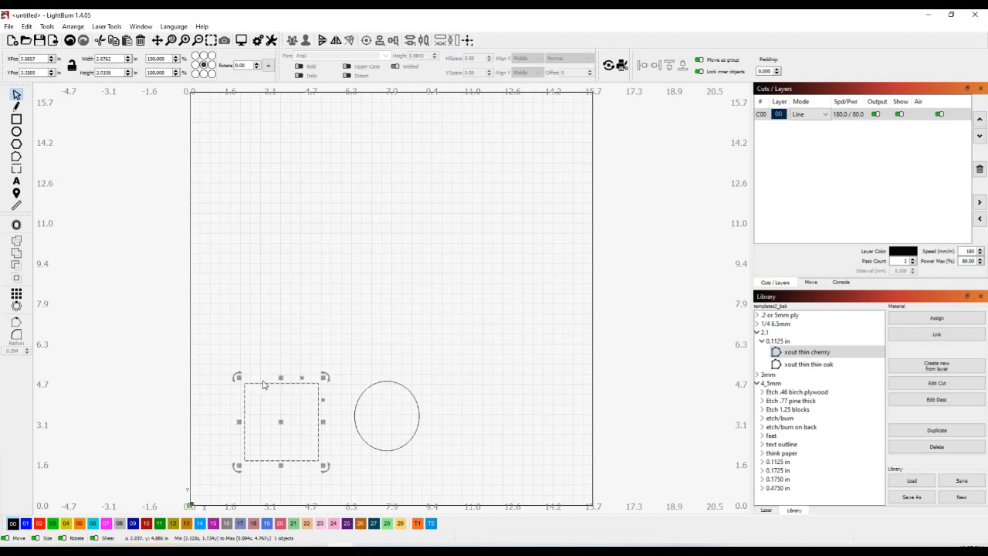
left_click(111, 524)
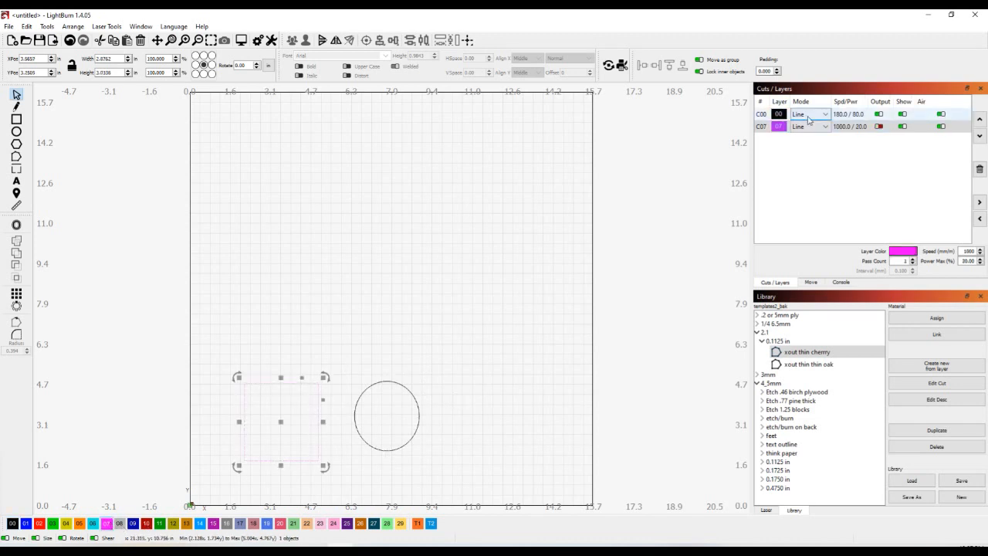
left_click(402, 385)
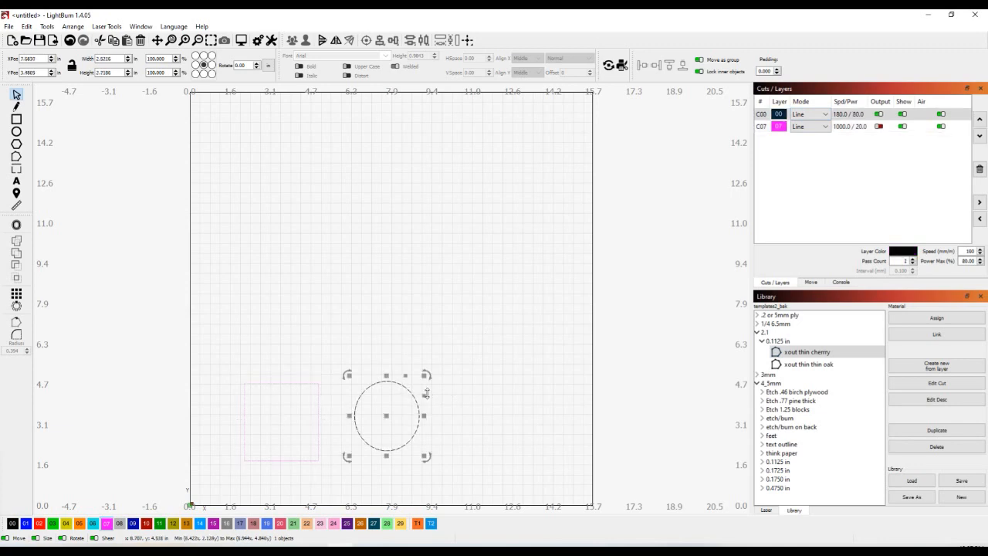
left_click(757, 374)
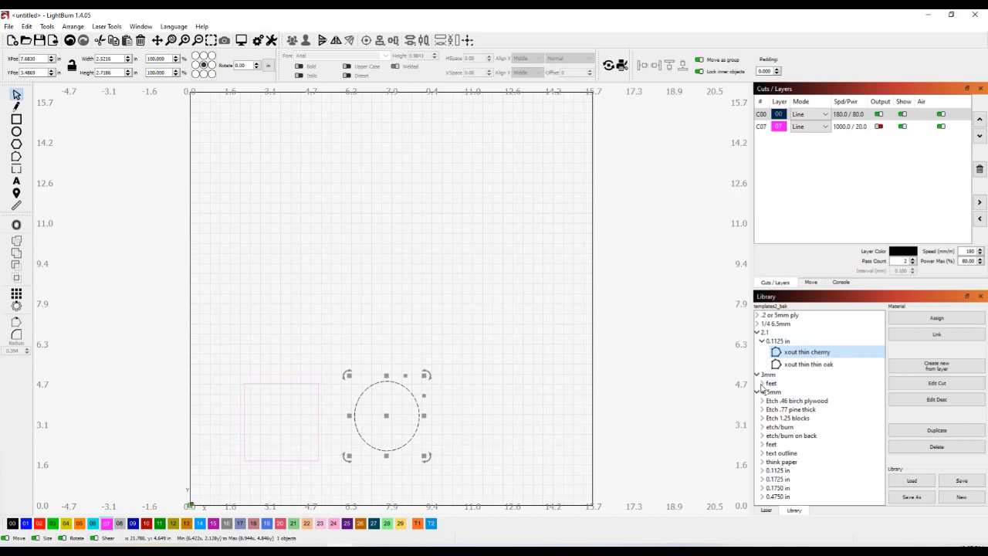
Try the 'etch for kids feet cherry' setting from the 3mm › feet folder on the circle's layer
left_click(762, 383)
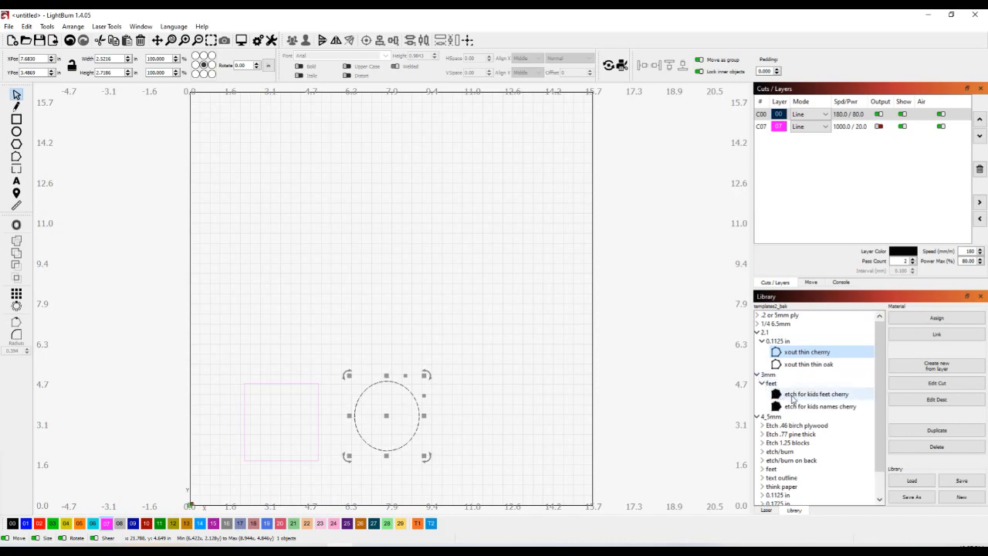
left_click(793, 396)
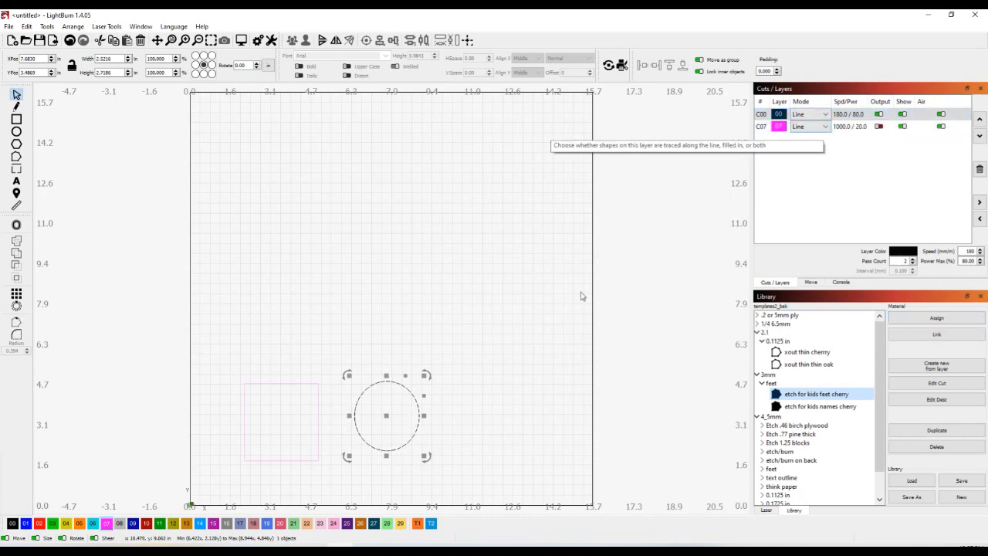
left_click(25, 524)
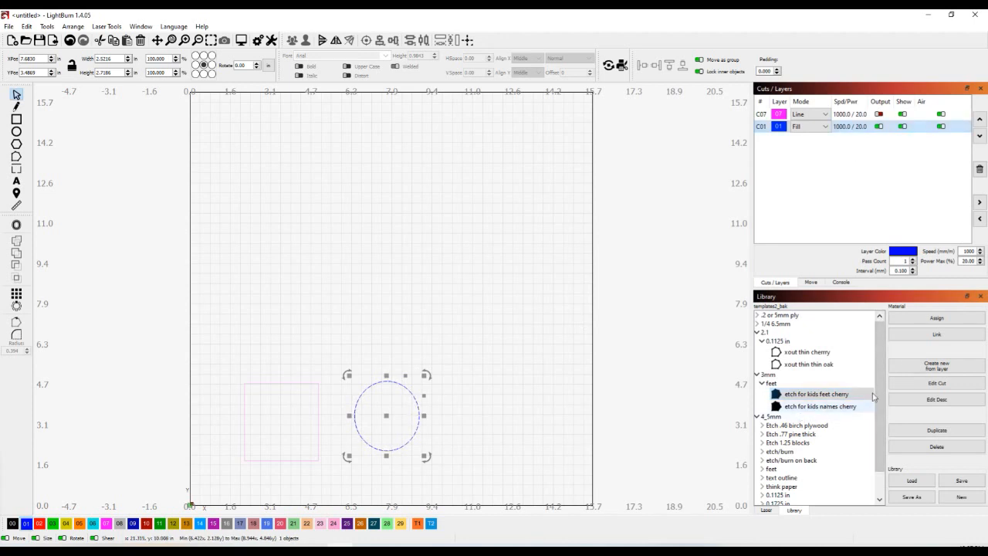
left_click(936, 318)
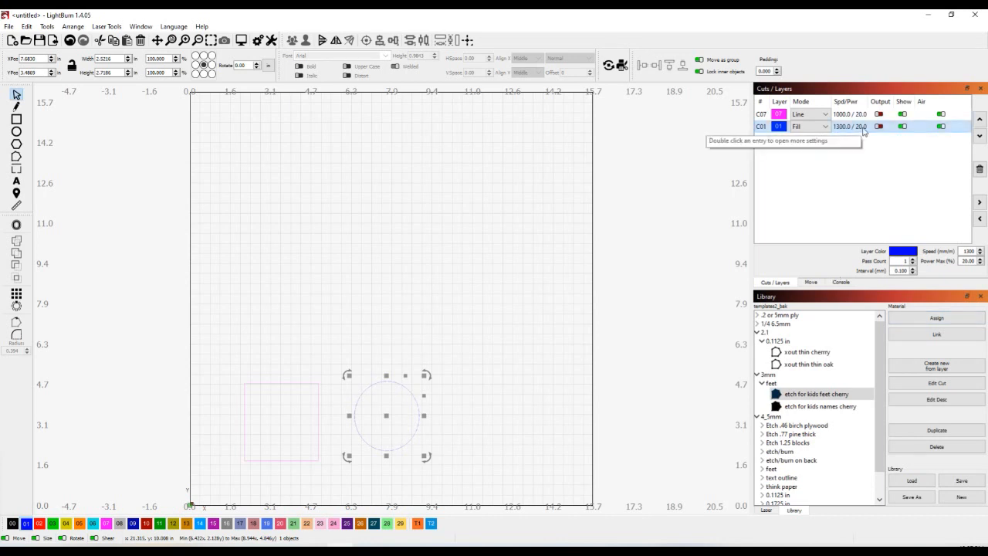
Browse the 0.1725 in folder and expand the 4_5mm › 0.1125 in library folder
left_click(763, 479)
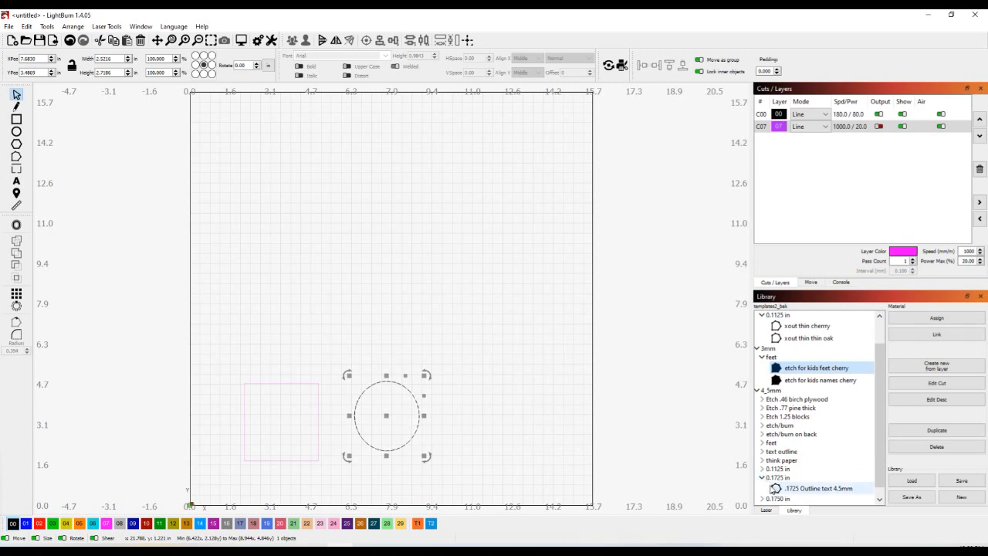
left_click(795, 490)
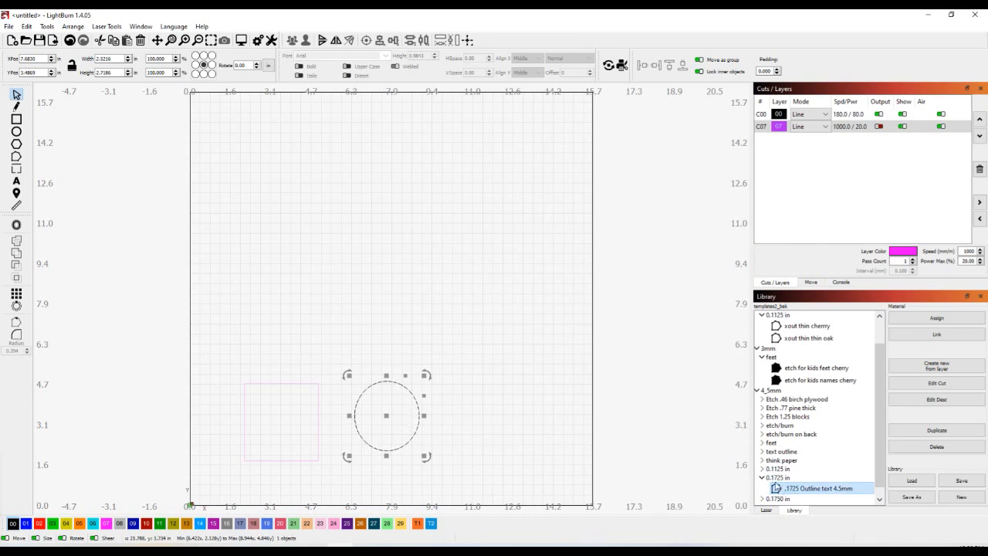
left_click(772, 469)
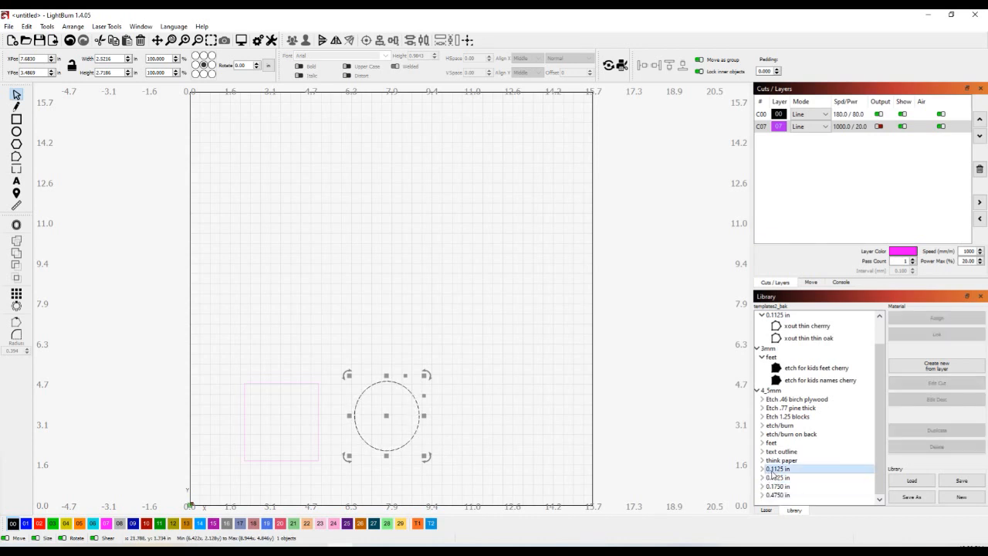
left_click(763, 469)
Assign the outline prayer library setting to layer 07 and layer 00, both now 800.0 / 35.0
scroll(794, 474, "down", 2)
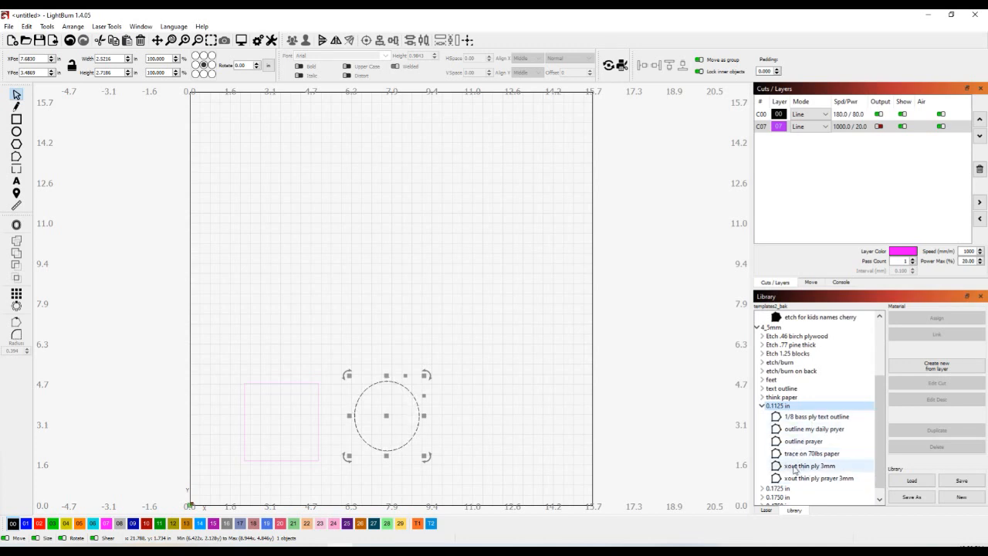
left_click(796, 445)
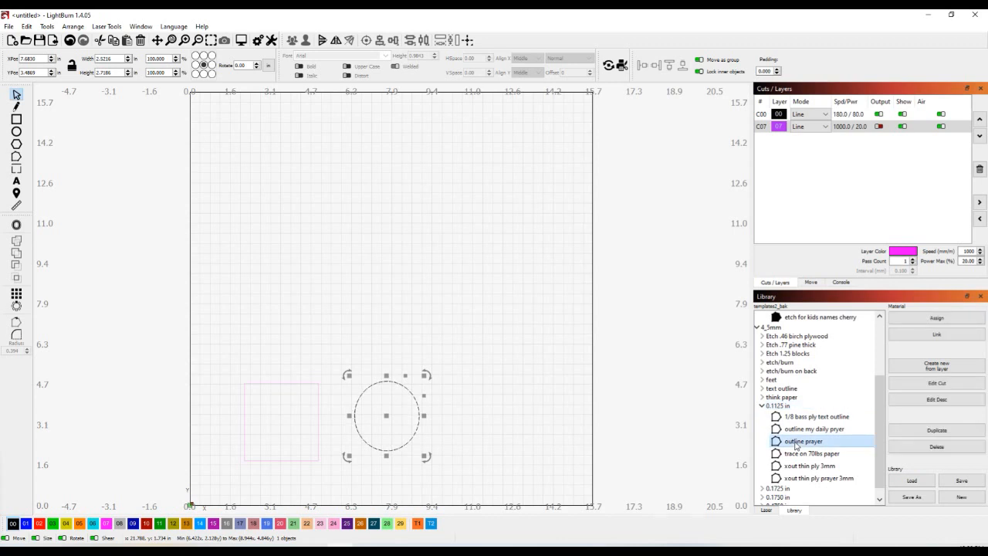
left_click(936, 318)
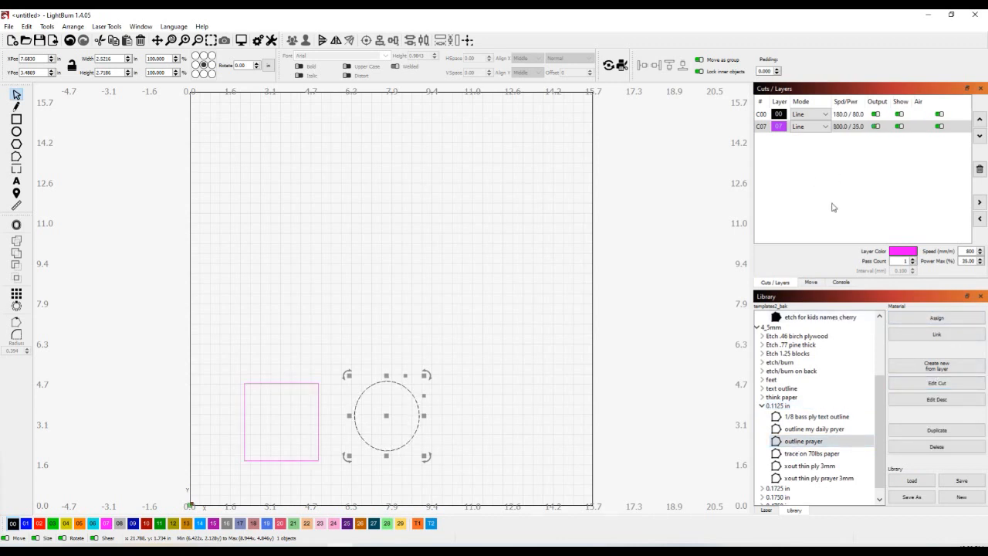
left_click(837, 115)
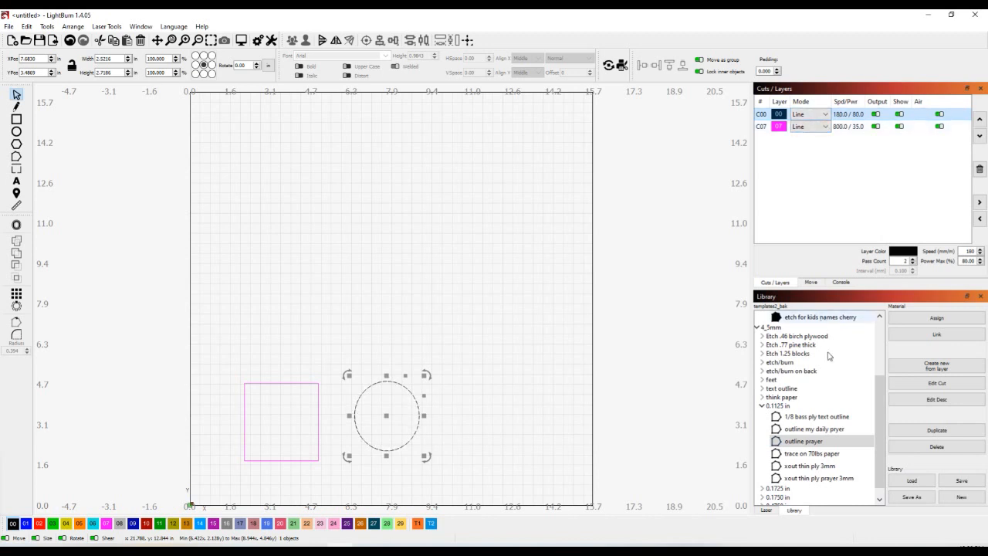
left_click(932, 323)
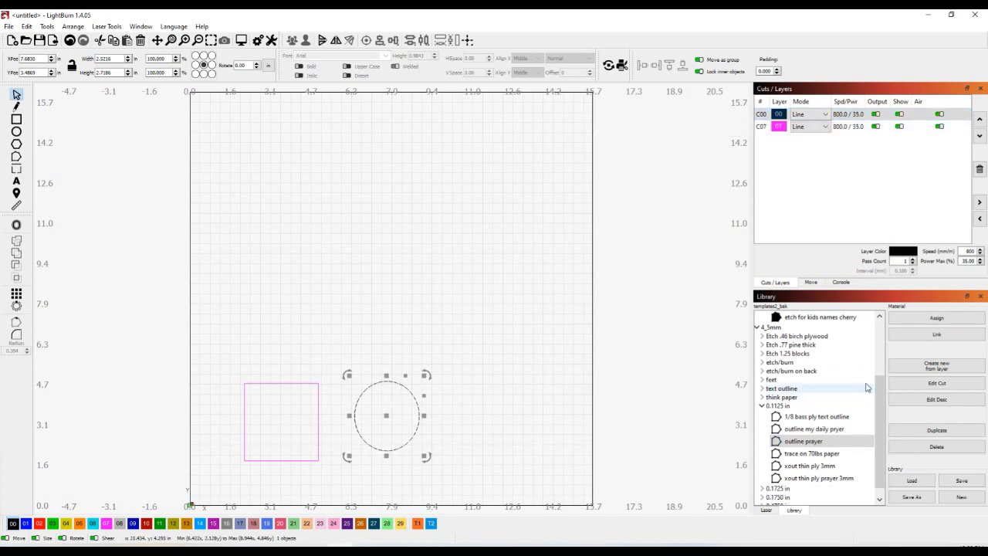
scroll(866, 387, "up", 3)
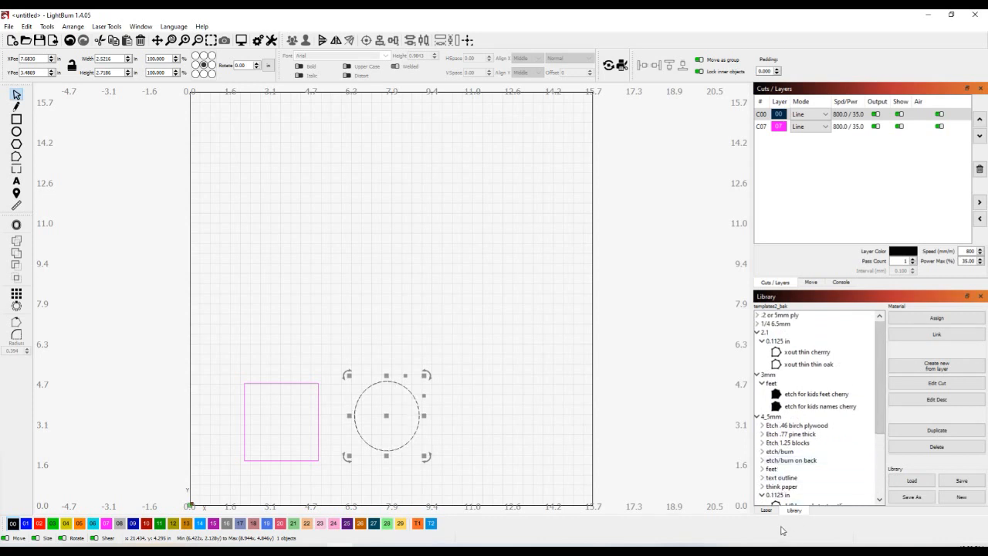
Save the cut library as templates2_bak.clb, confirming replacement of the existing file
left_click_drag(881, 422, 882, 507)
left_click(913, 497)
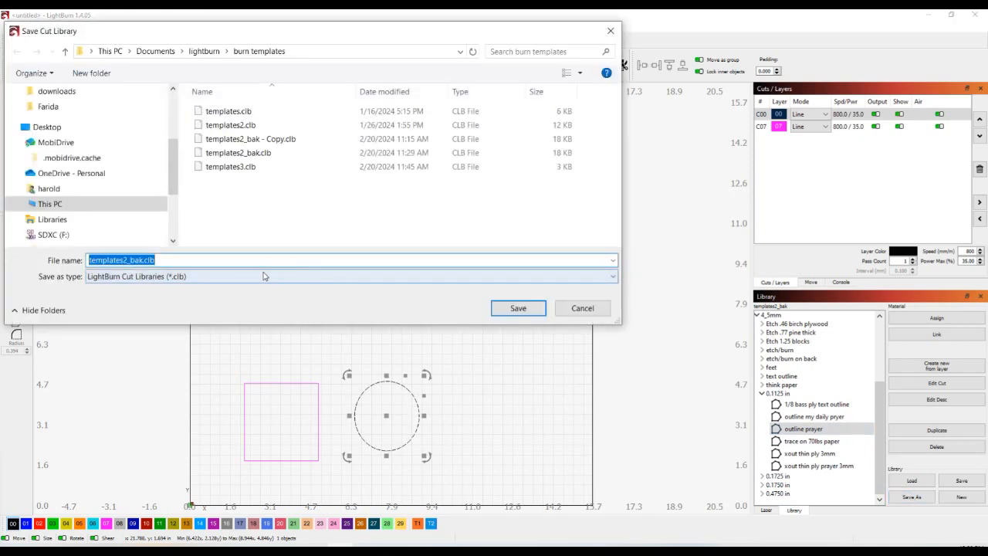
left_click(236, 154)
left_click(518, 308)
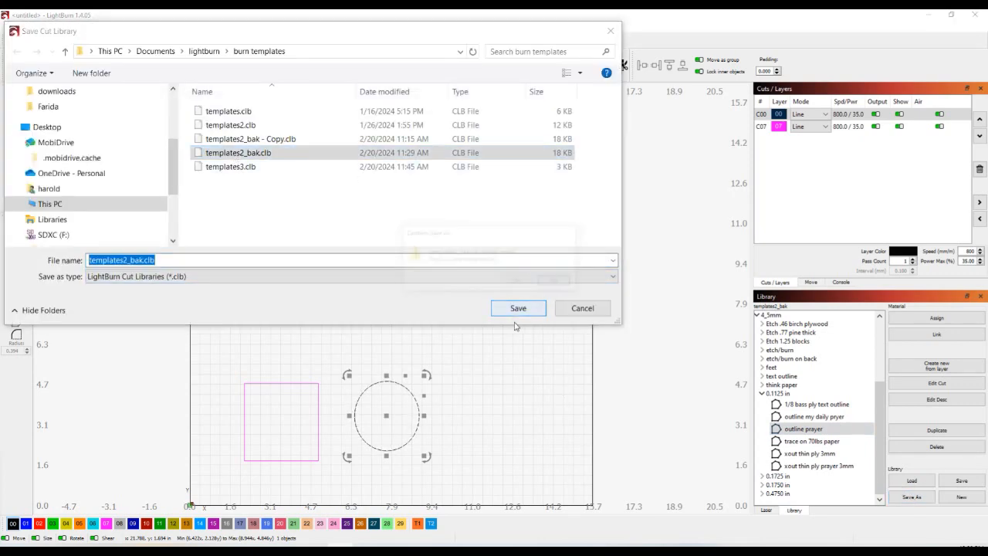
left_click(519, 282)
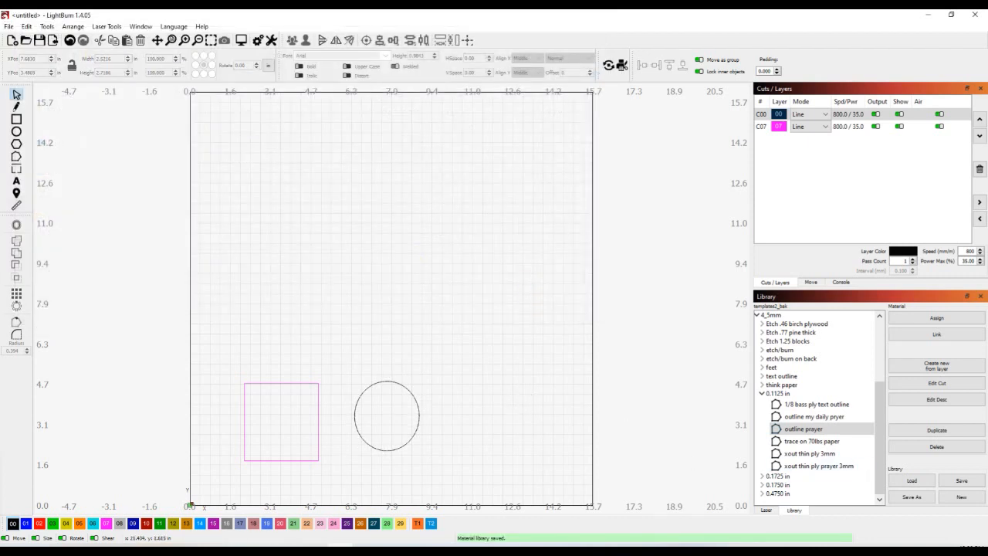
left_click(961, 497)
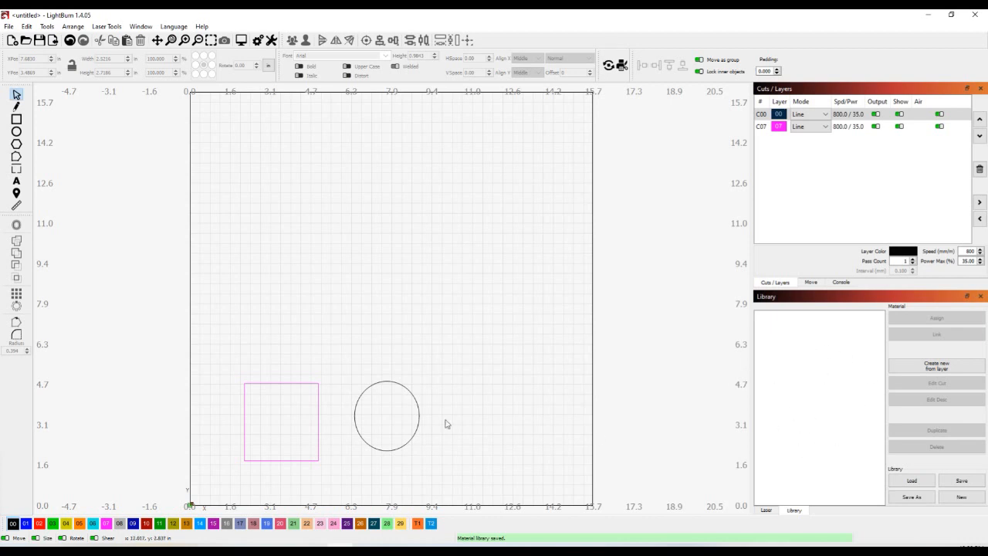
Create a material 2.1, 1/4 in library entry from the layer named 25 5mm bass playwood xout
left_click(923, 369)
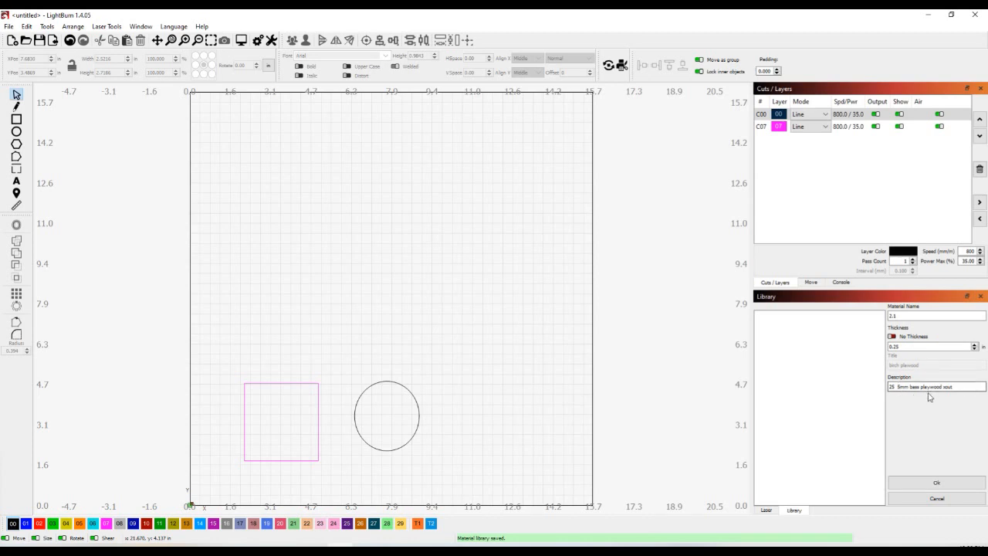
left_click(932, 485)
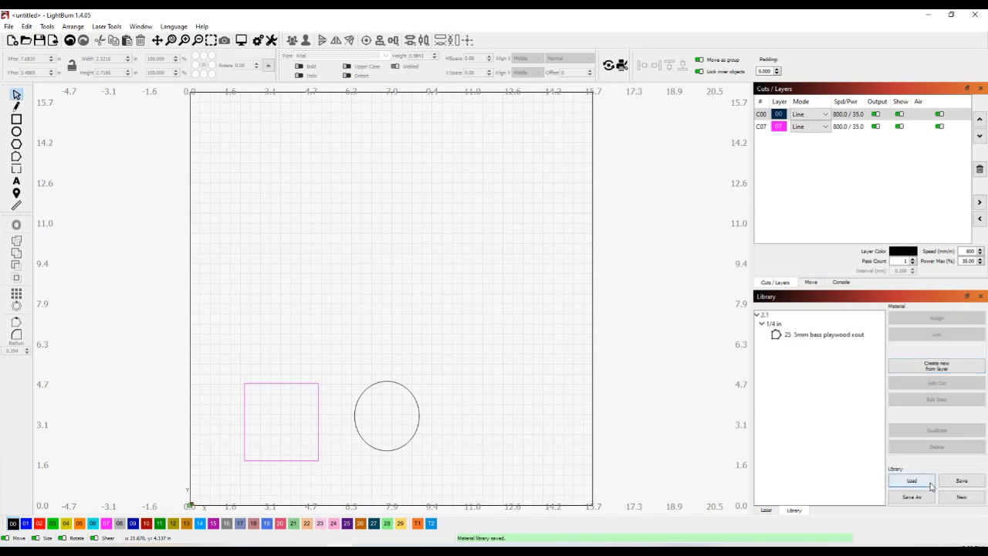
double_click(787, 339)
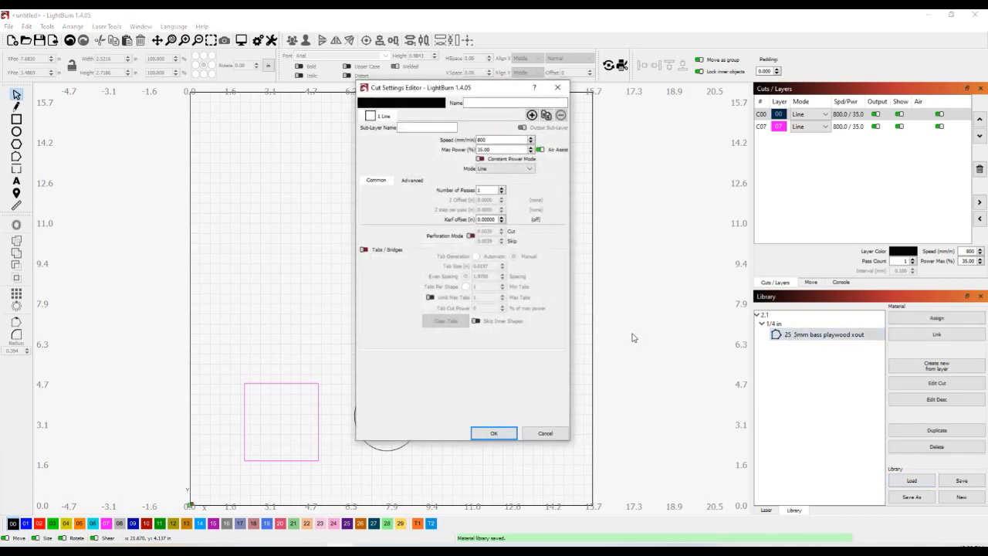
In the Cut Settings Editor, enter speed 100 mm/min and max power 90% for the 5mm entry
double_click(481, 140)
left_click(477, 149)
type("90")
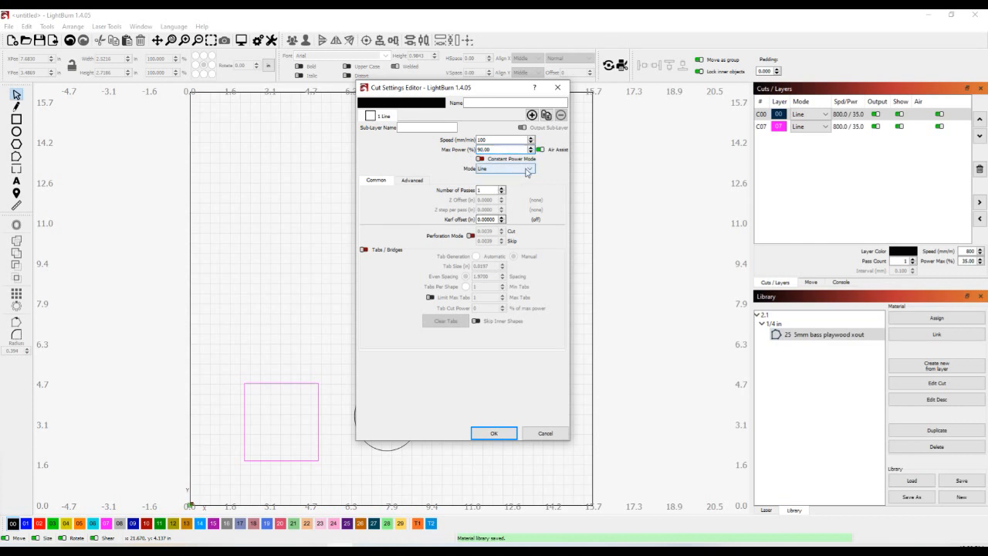
left_click(492, 433)
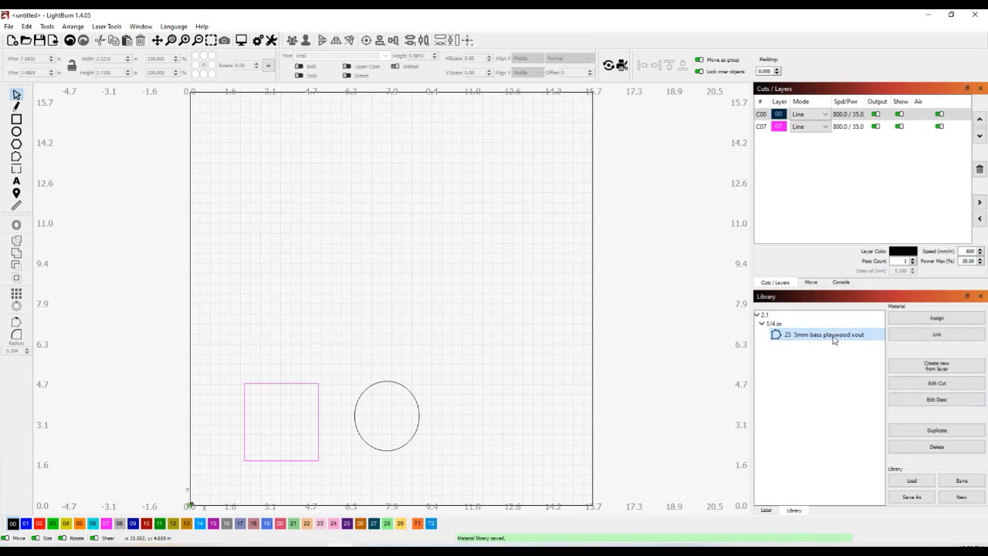
left_click(924, 399)
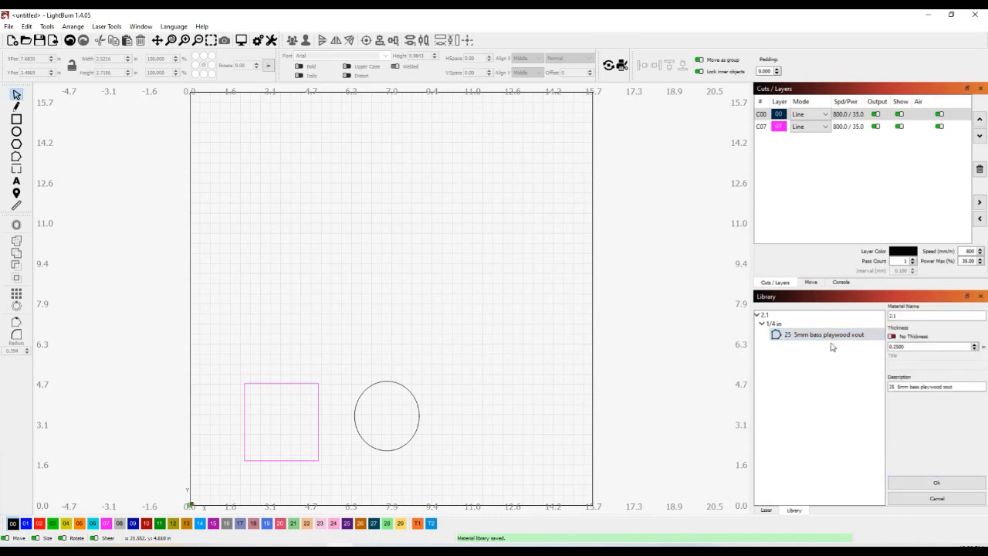
left_click(936, 483)
left_click(833, 334)
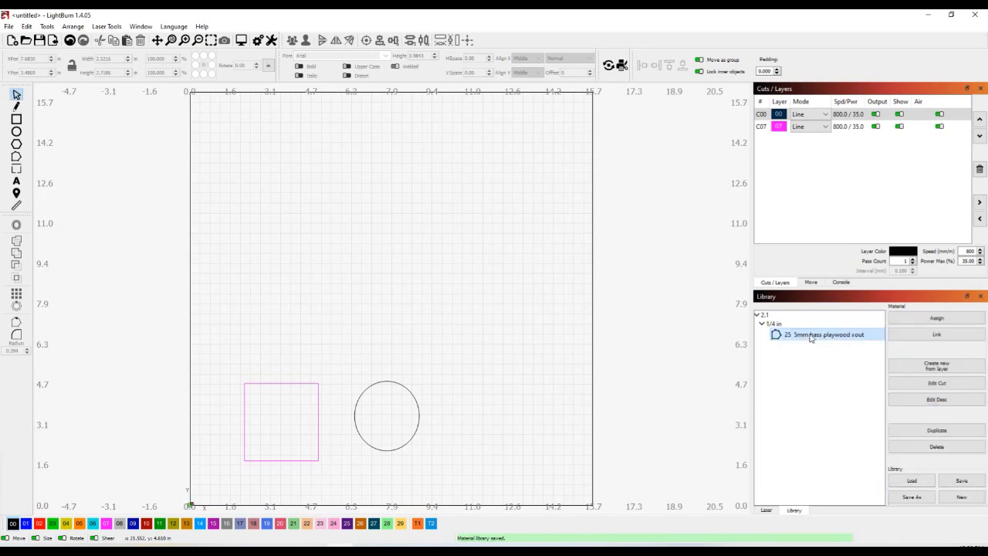
left_click(928, 384)
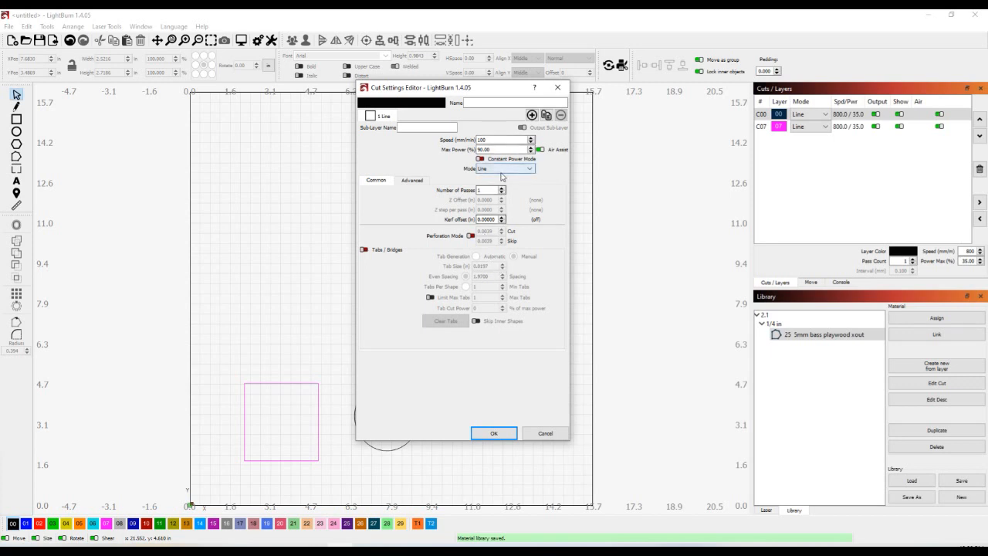
left_click(541, 434)
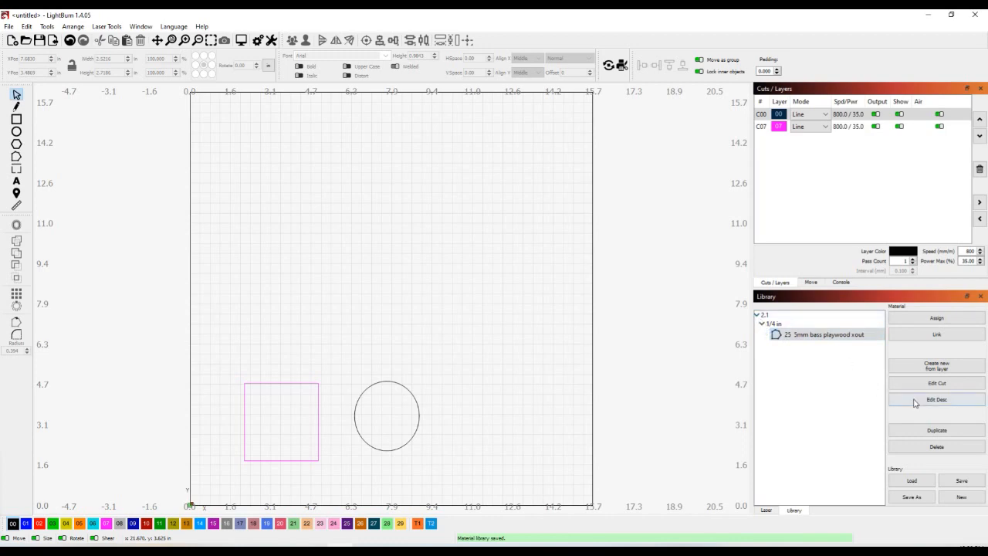
left_click(763, 316)
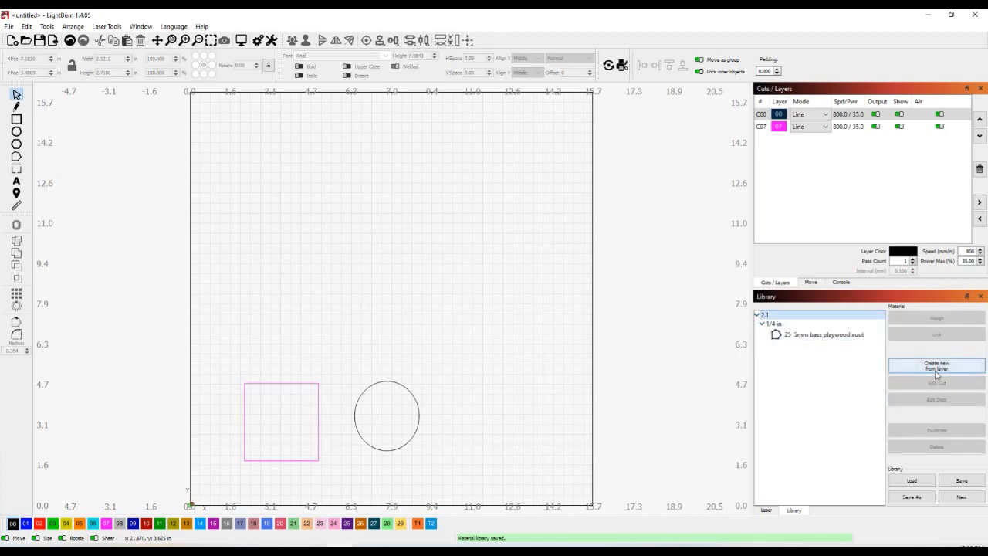
Create another 2.1 entry from the layer at 0.1000 in thickness, described '20 3mm bass playwood xout'
left_click(936, 367)
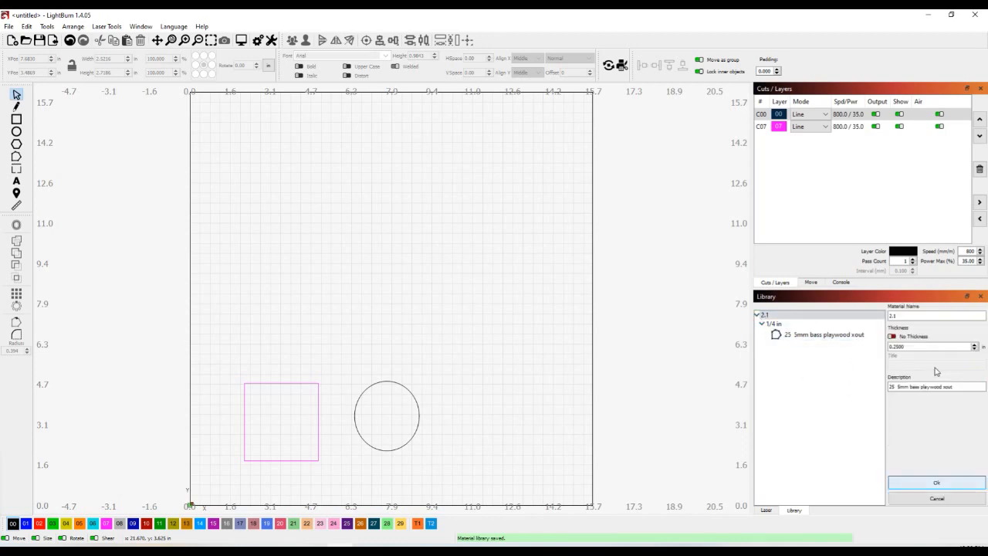
left_click(898, 347)
key("BackSpace")
left_click(895, 386)
left_click(899, 387)
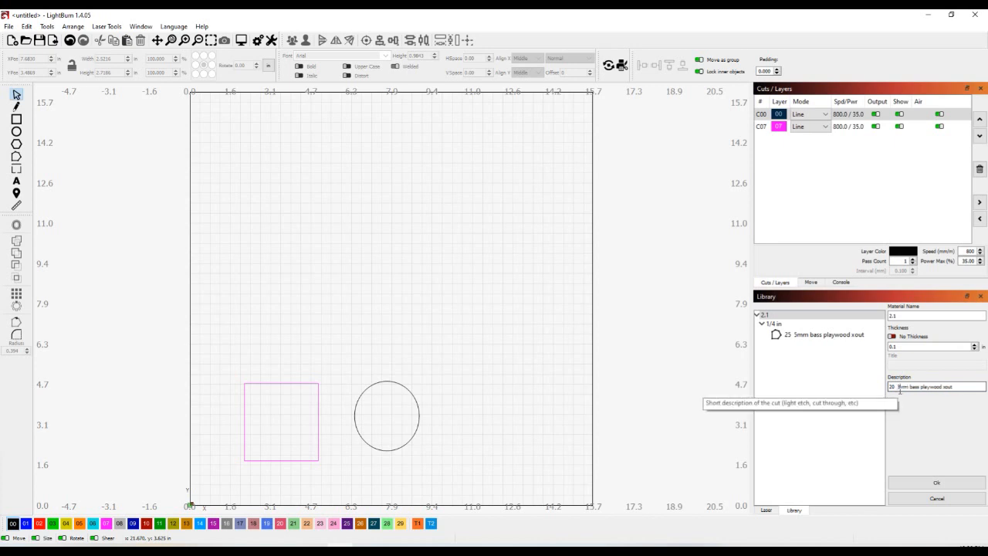
left_click(936, 482)
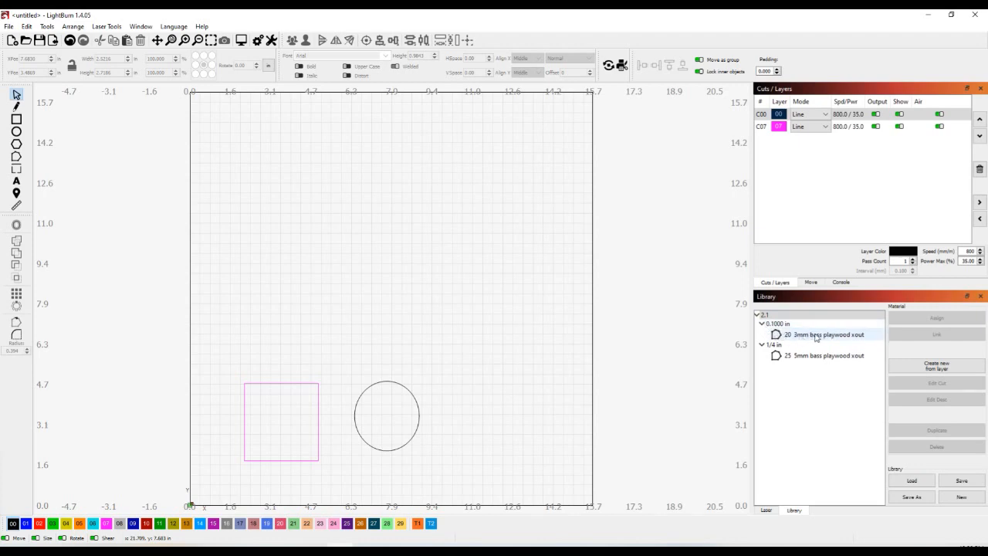
left_click(795, 337)
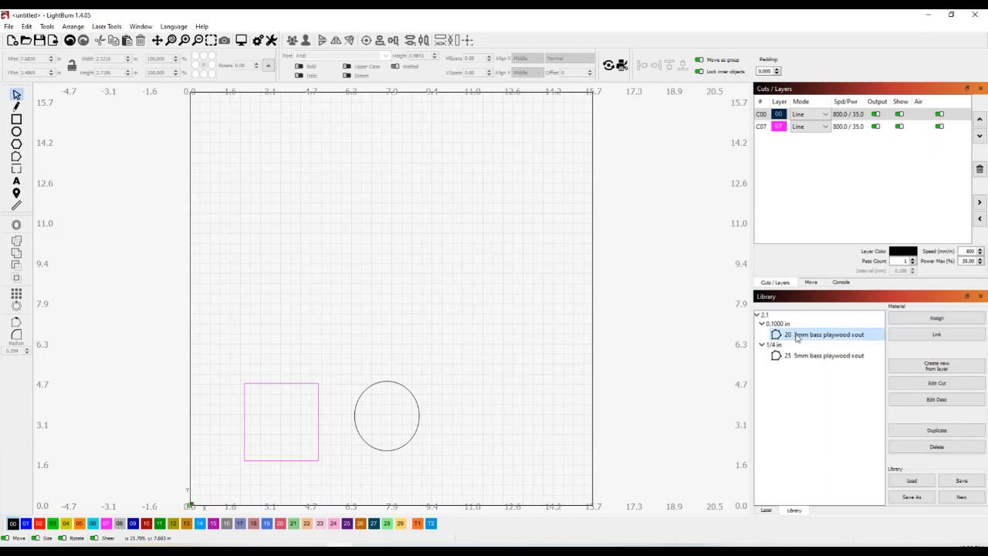
Edit the 3mm entry's cut settings to 170 mm/min speed and 100% max power
left_click(929, 383)
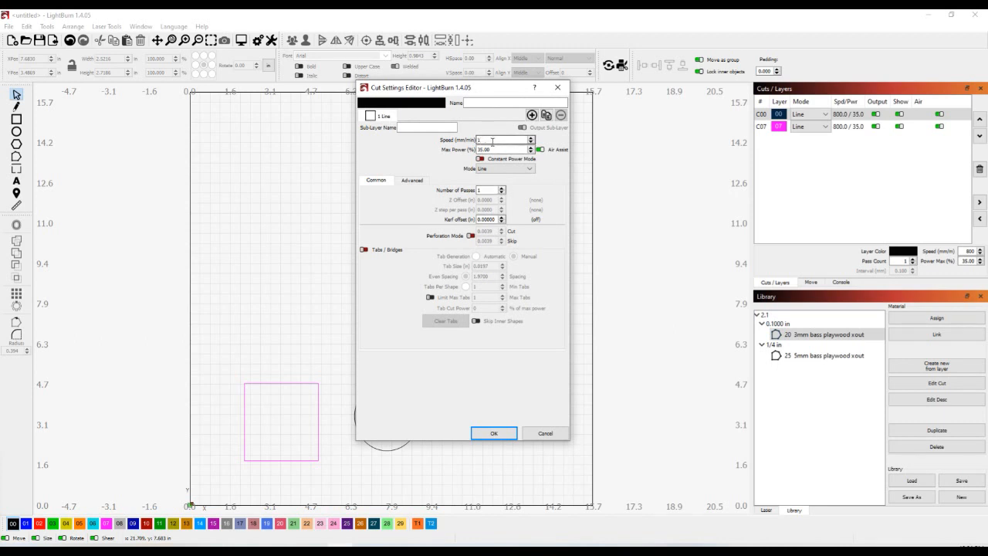
triple_click(476, 151)
type("100")
key("Tab")
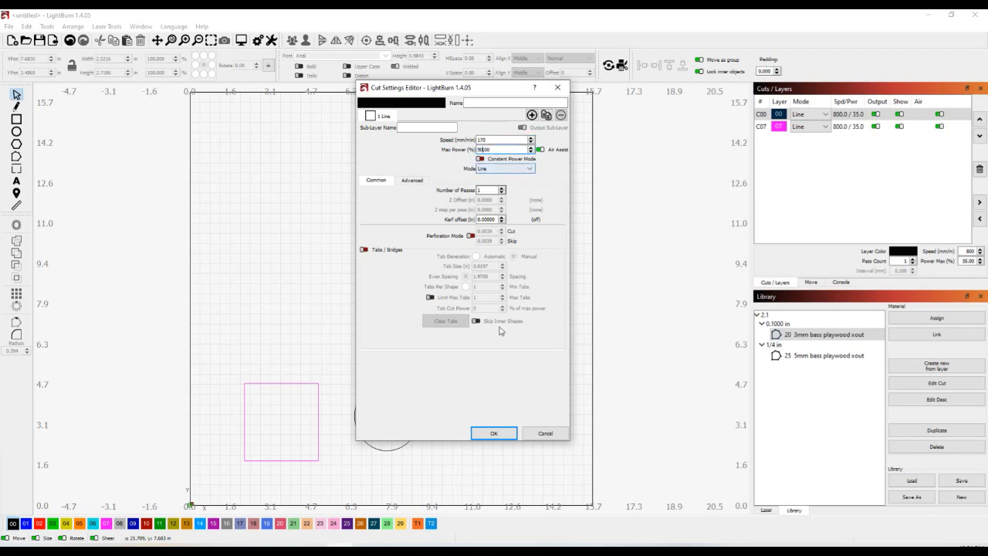
left_click(493, 433)
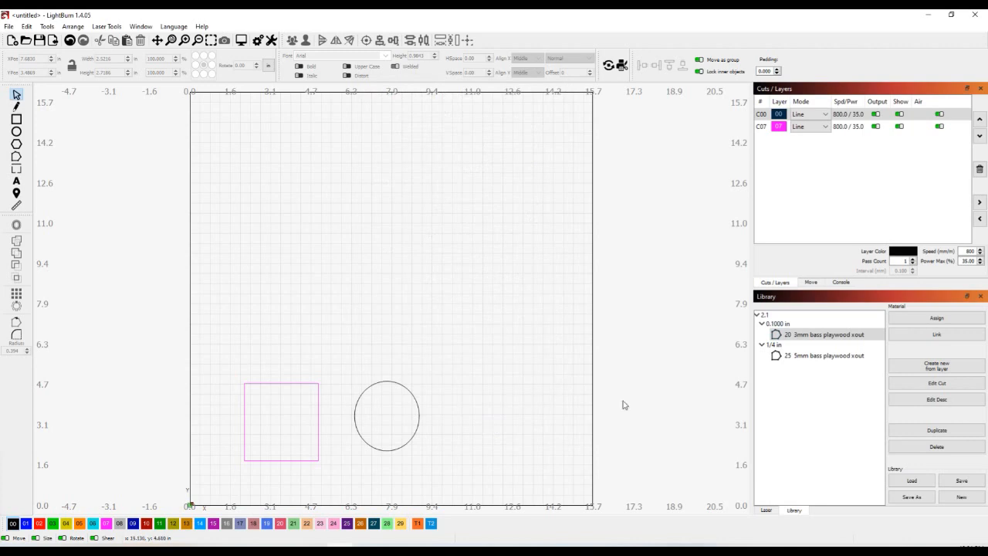